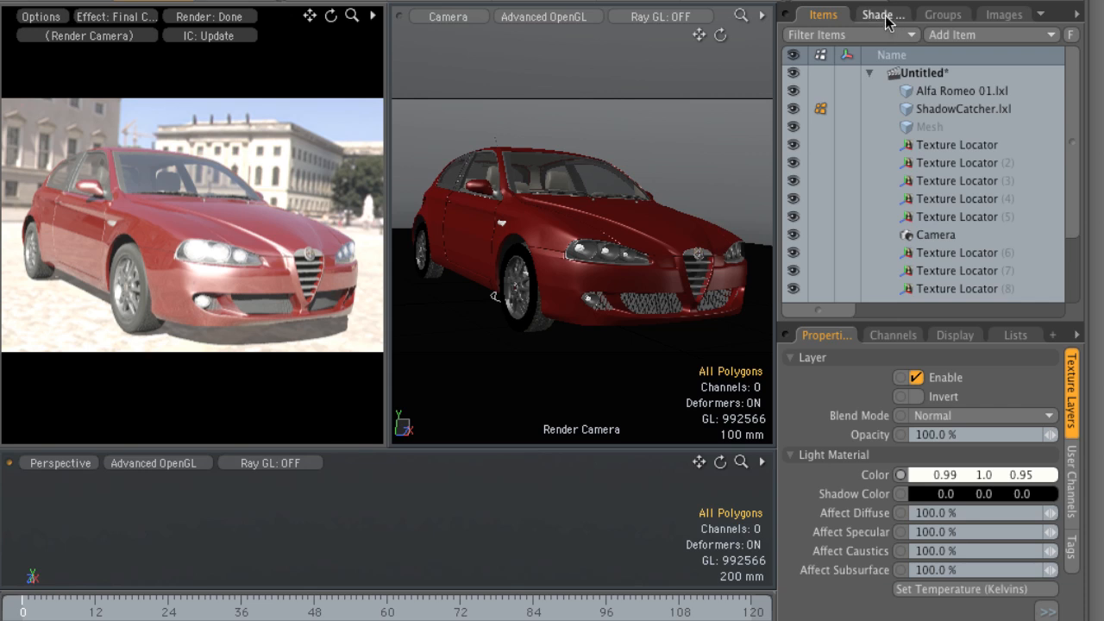
Show the shader tree, collapse and re-expand the Render item, and review the Base Material's settings
{"action": "left_click", "coordinate": [880, 16]}
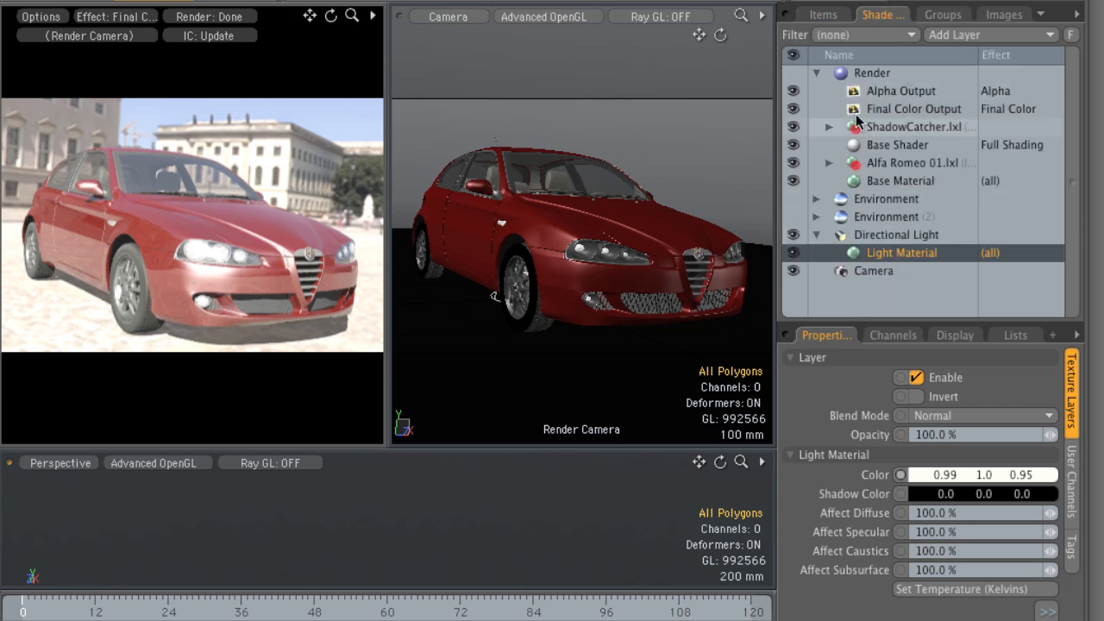
{"action": "left_click", "coordinate": [888, 72]}
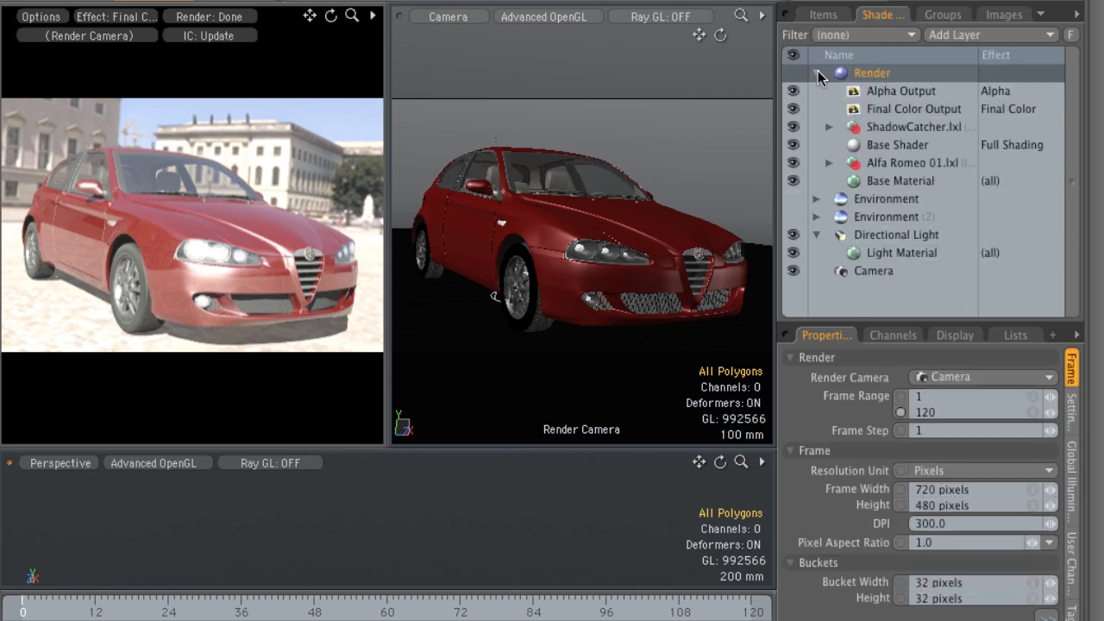
{"action": "left_click", "coordinate": [817, 74]}
{"action": "left_click", "coordinate": [816, 127]}
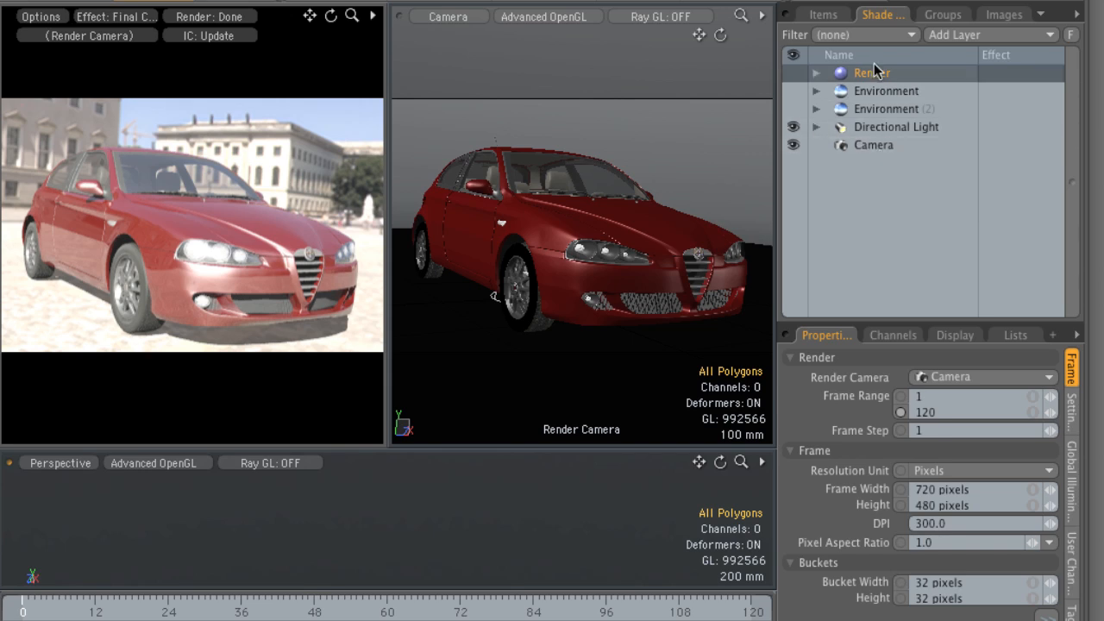
{"action": "left_click", "coordinate": [816, 73]}
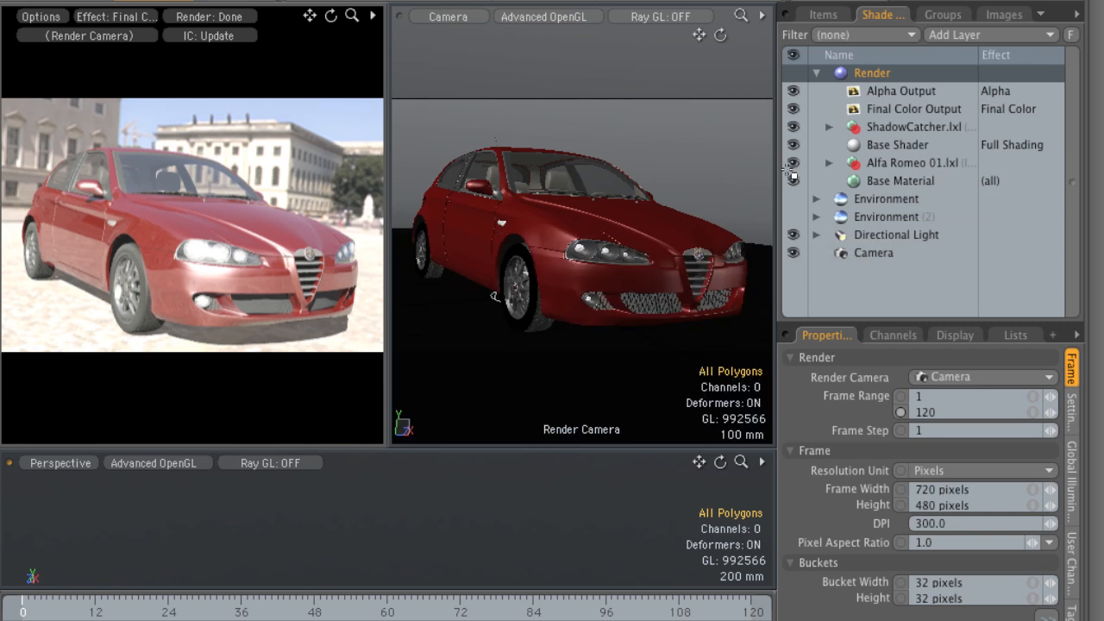
{"action": "left_click", "coordinate": [901, 180]}
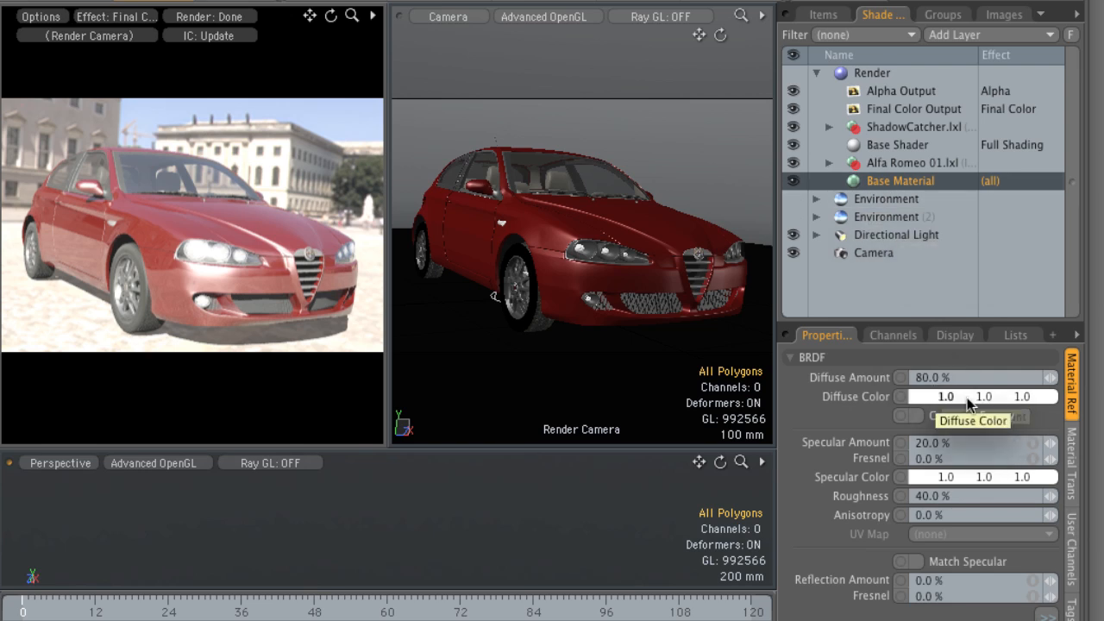
Expand the Alfa Romeo 01.lxl group and inspect the material inside its Bottom sub-group
{"action": "left_click", "coordinate": [911, 163]}
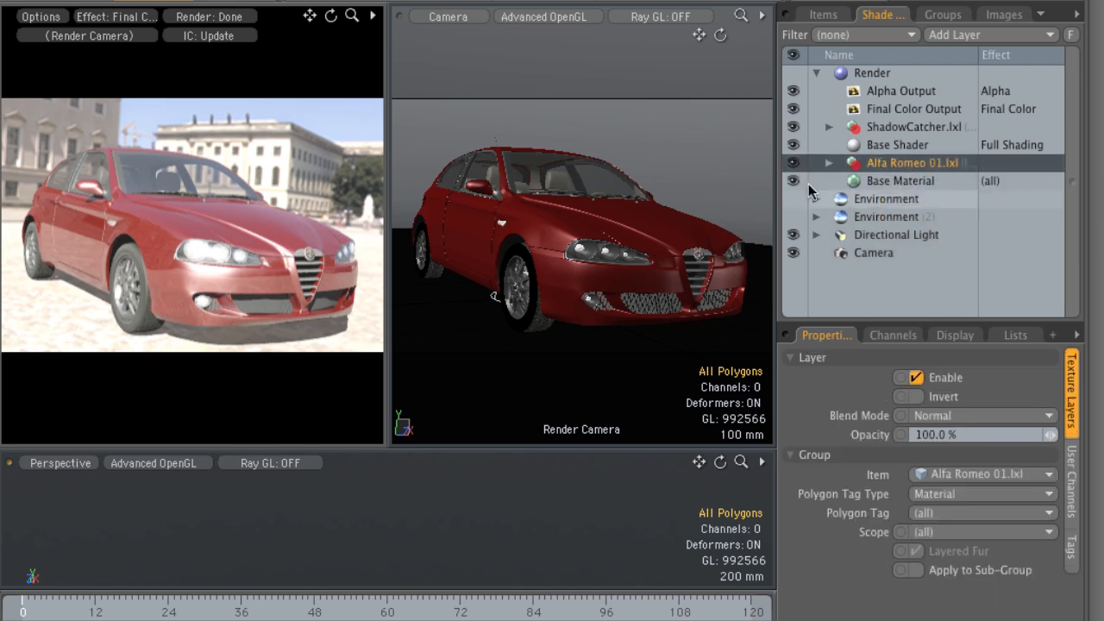
{"action": "left_click", "coordinate": [827, 162]}
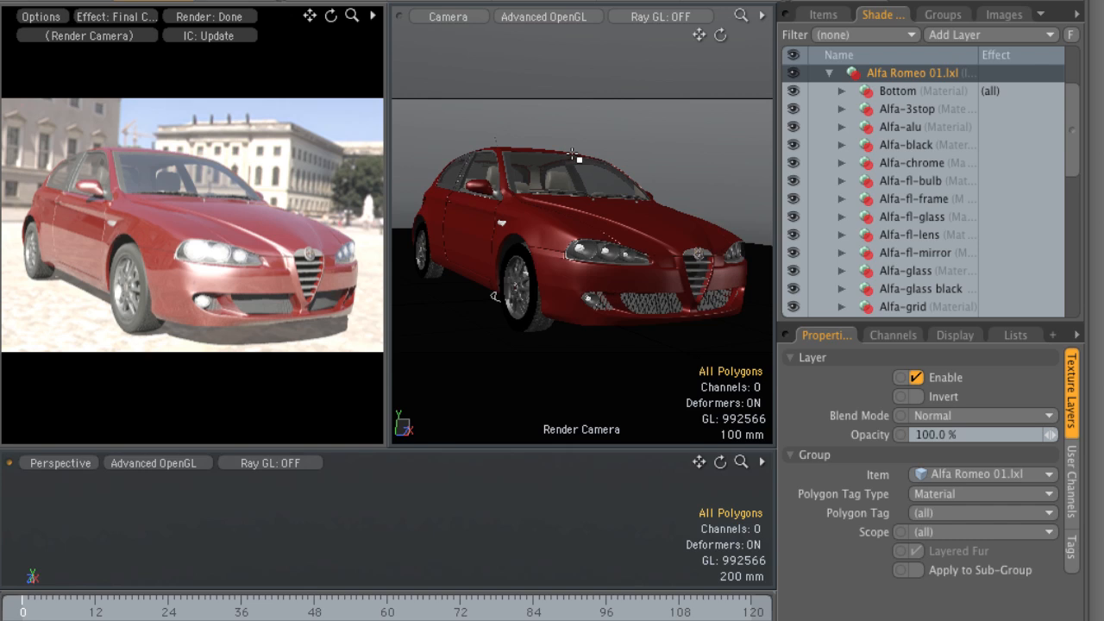
{"action": "left_click", "coordinate": [902, 91]}
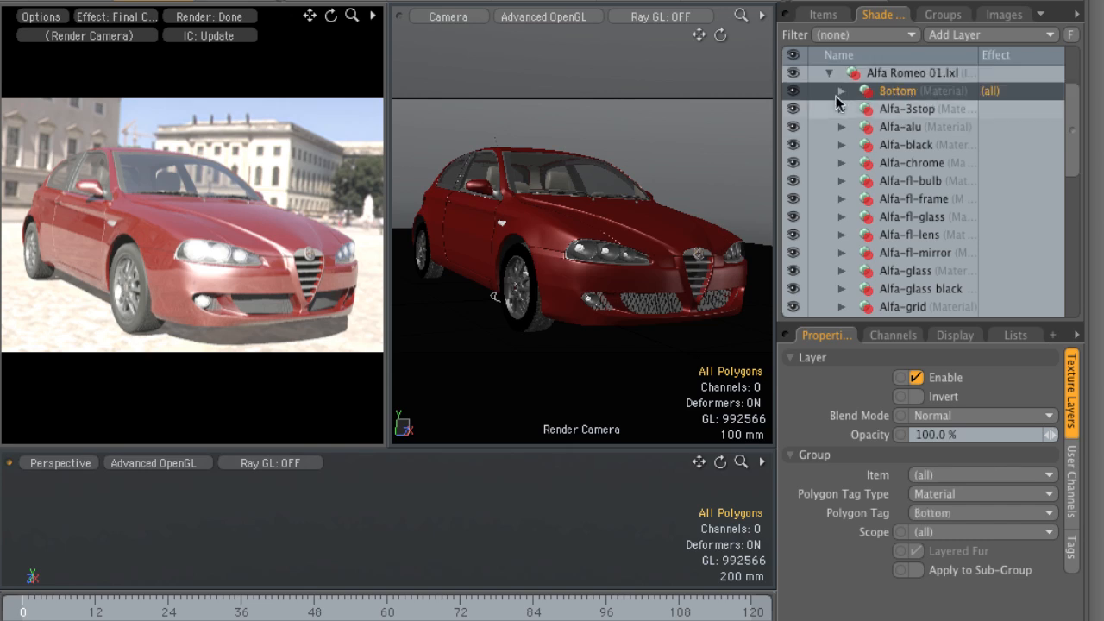
{"action": "left_click", "coordinate": [841, 91]}
{"action": "left_click", "coordinate": [908, 110]}
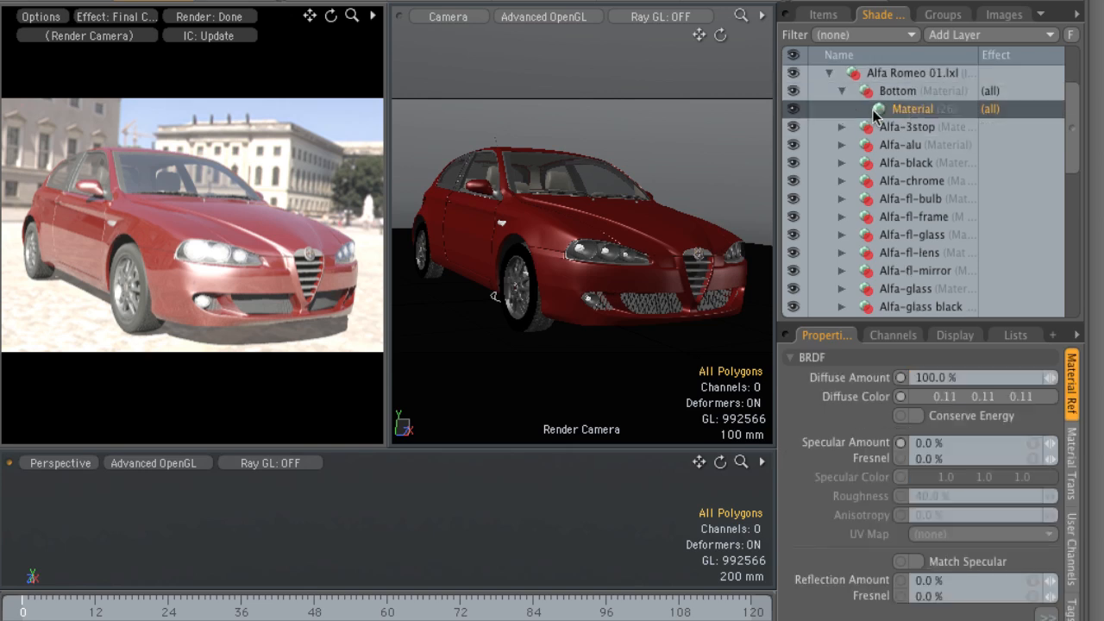
{"action": "left_click", "coordinate": [842, 90]}
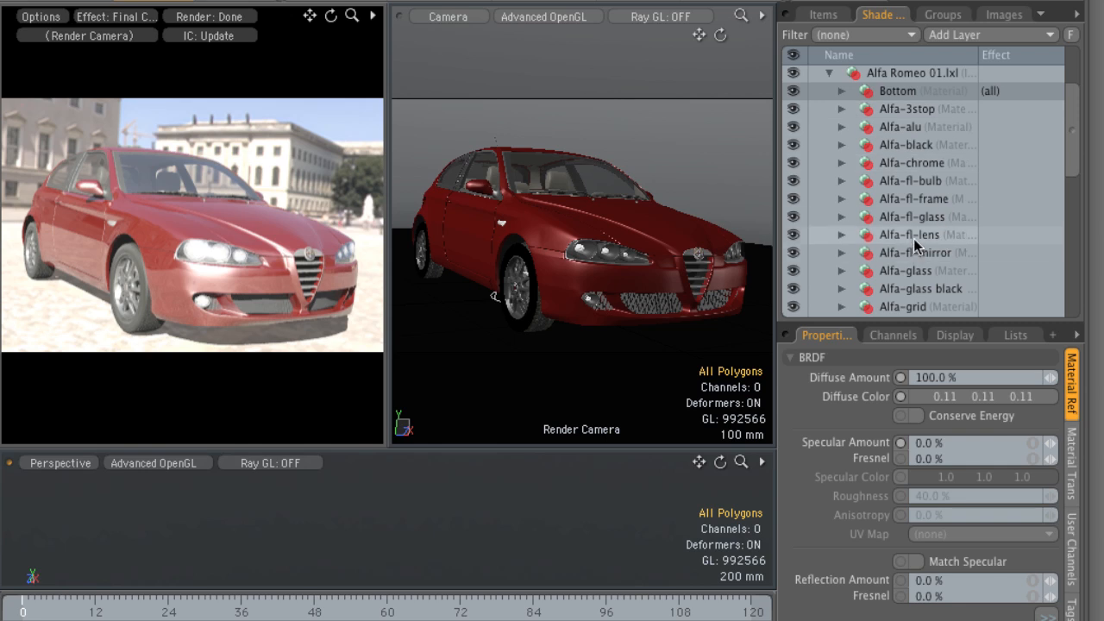
Set the diffuse color of the material in the Alfa-mainbody group to blue (0.0, 0.07, 0.71)
{"action": "scroll", "coordinate": [913, 239], "scroll_direction": "down", "scroll_amount": 1}
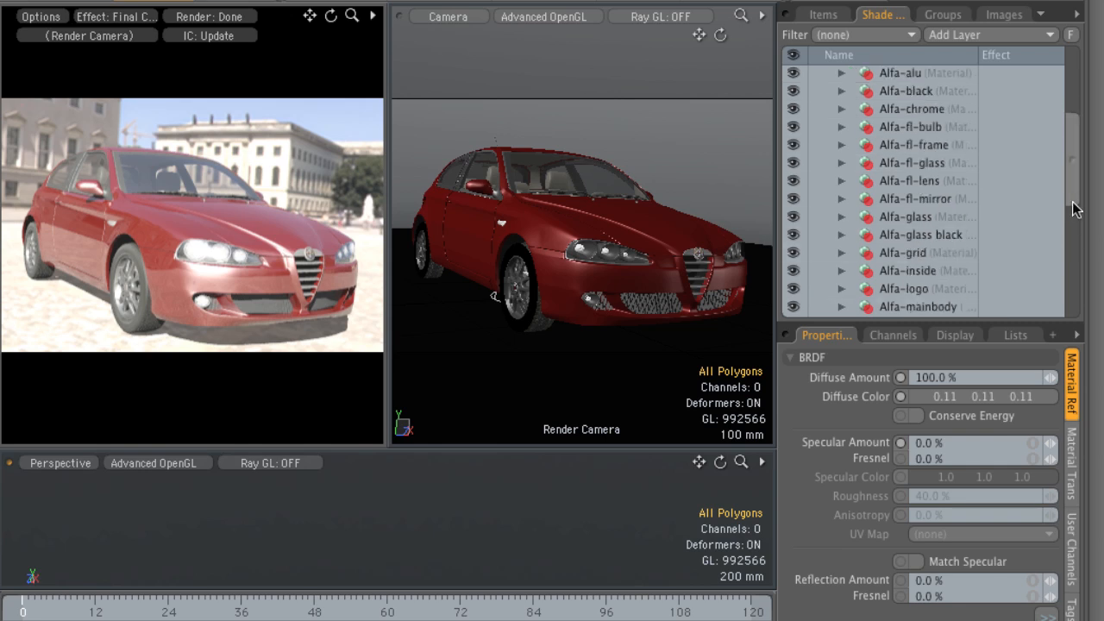
{"action": "scroll", "coordinate": [1075, 207], "scroll_direction": "down", "scroll_amount": 1}
{"action": "left_click", "coordinate": [905, 271]}
{"action": "left_click", "coordinate": [842, 271]}
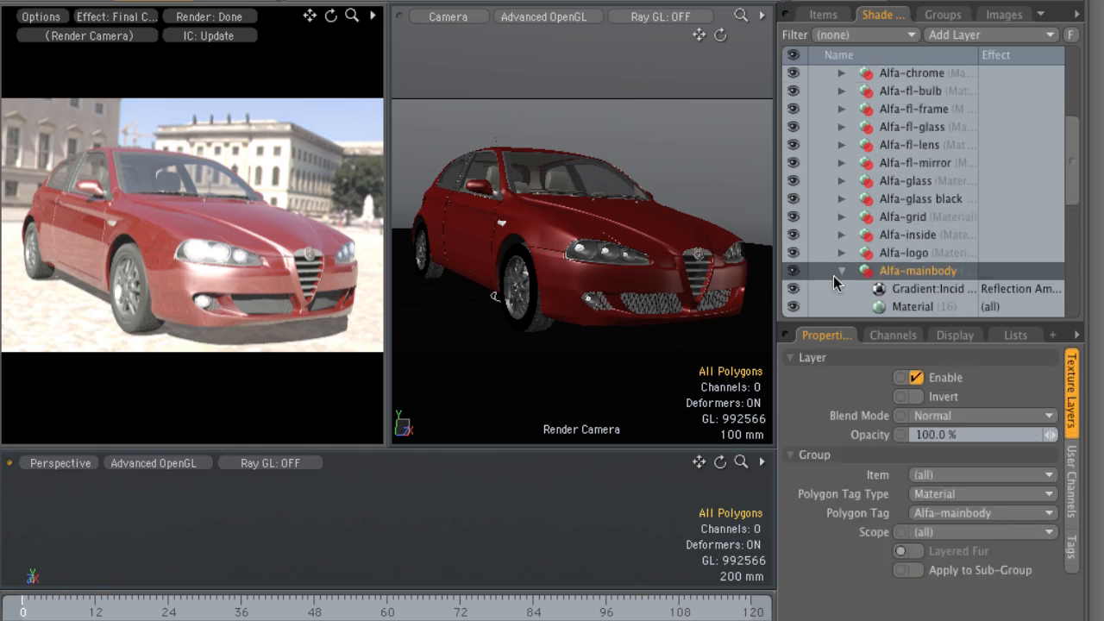
{"action": "scroll", "coordinate": [964, 223], "scroll_direction": "down", "scroll_amount": 2}
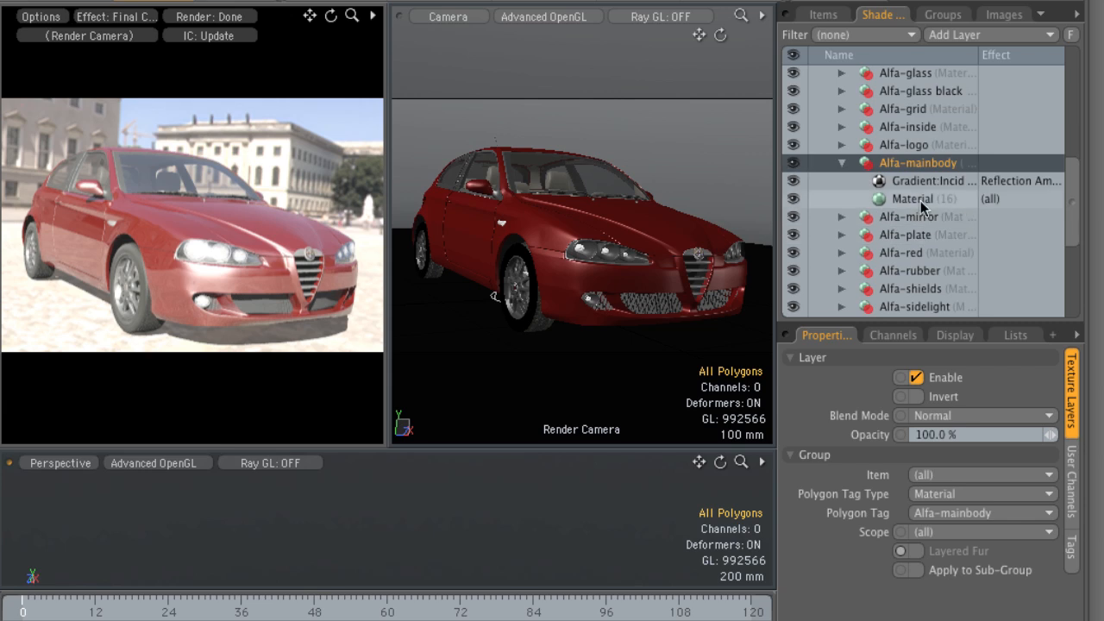
{"action": "left_click", "coordinate": [910, 199]}
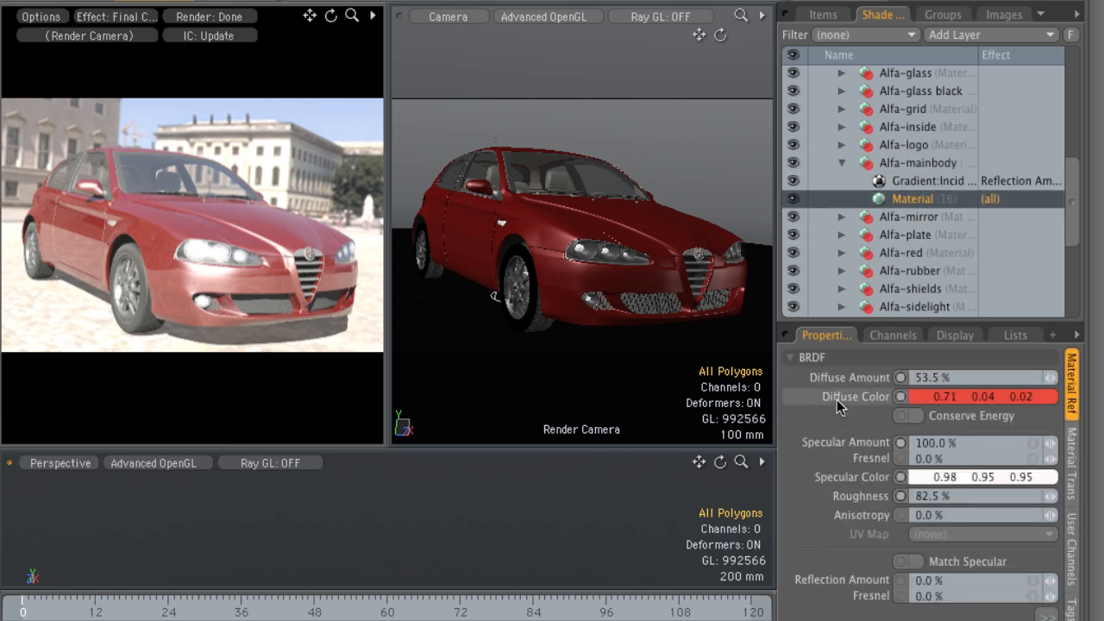
{"action": "left_click", "coordinate": [957, 397]}
{"action": "left_click", "coordinate": [727, 377]}
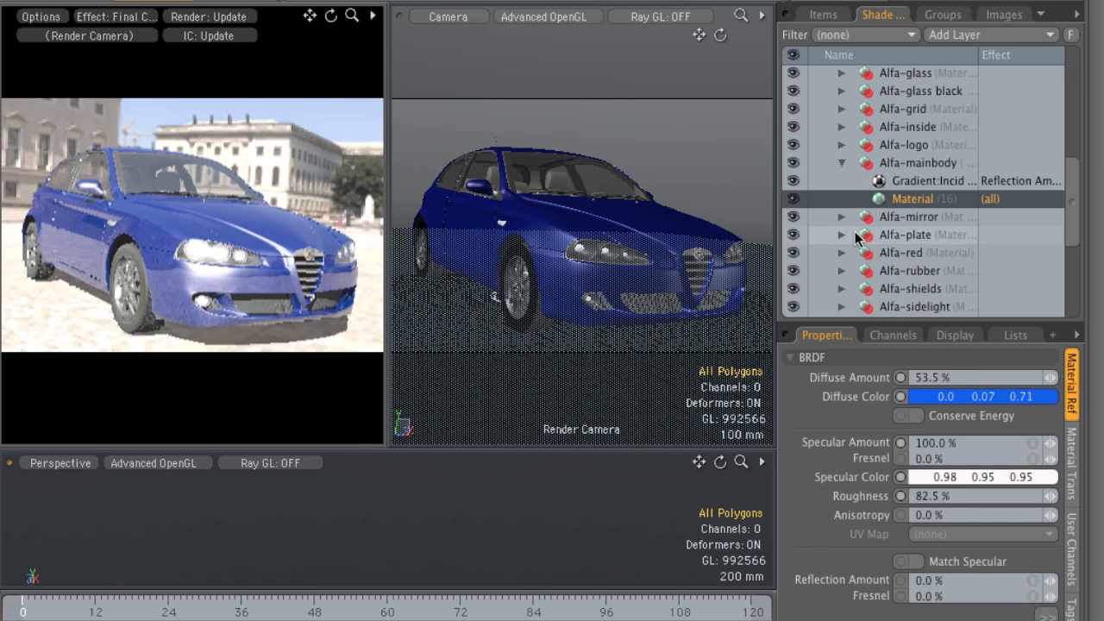
Collapse the Alfa-mainbody sub-group and the whole Alfa Romeo 01.lxl material group
{"action": "left_click", "coordinate": [843, 164]}
{"action": "left_click", "coordinate": [842, 164]}
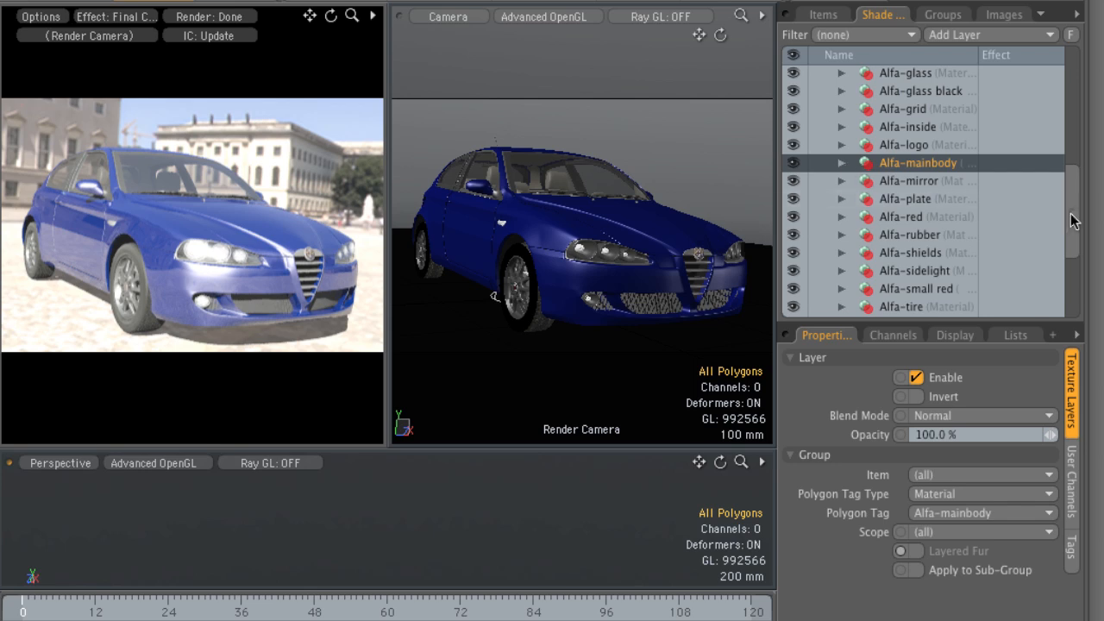
{"action": "left_click_drag", "start_coordinate": [1071, 216], "coordinate": [1061, 146]}
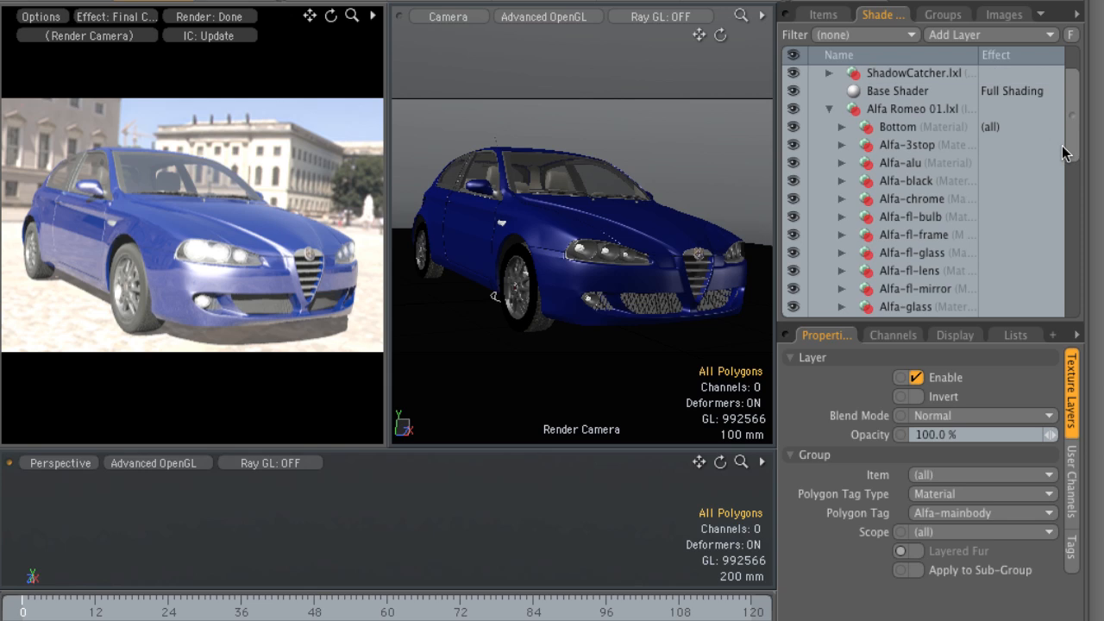
{"action": "left_click", "coordinate": [898, 114]}
{"action": "left_click", "coordinate": [827, 109]}
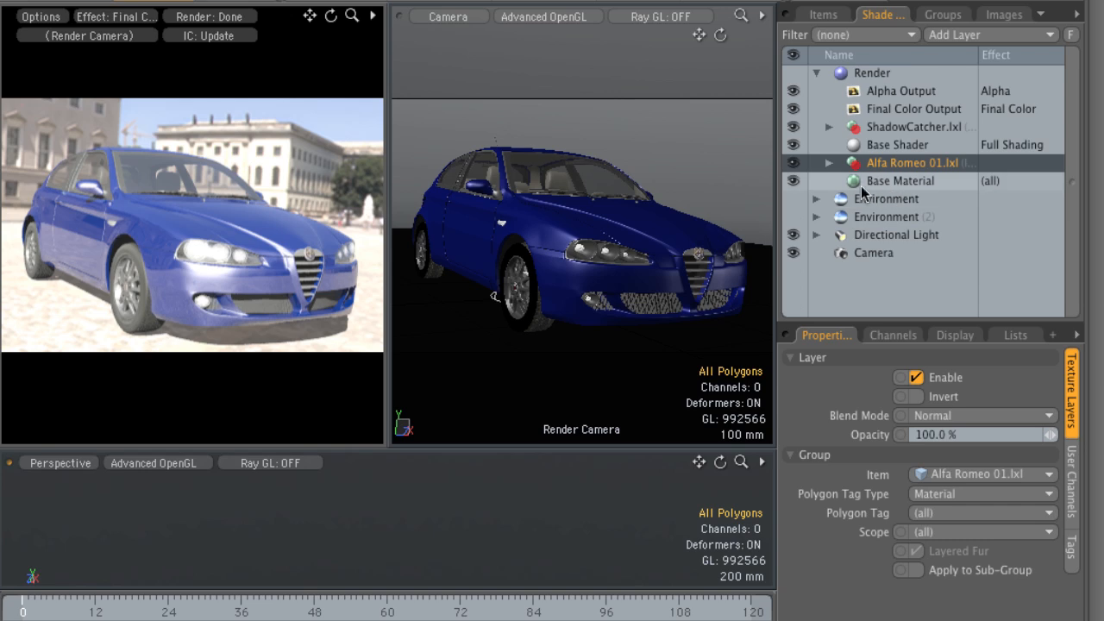
Review the Base Material and the contents of the Alfa Romeo 01.lxl group above it, leaving the group collapsed
{"action": "left_click", "coordinate": [935, 181]}
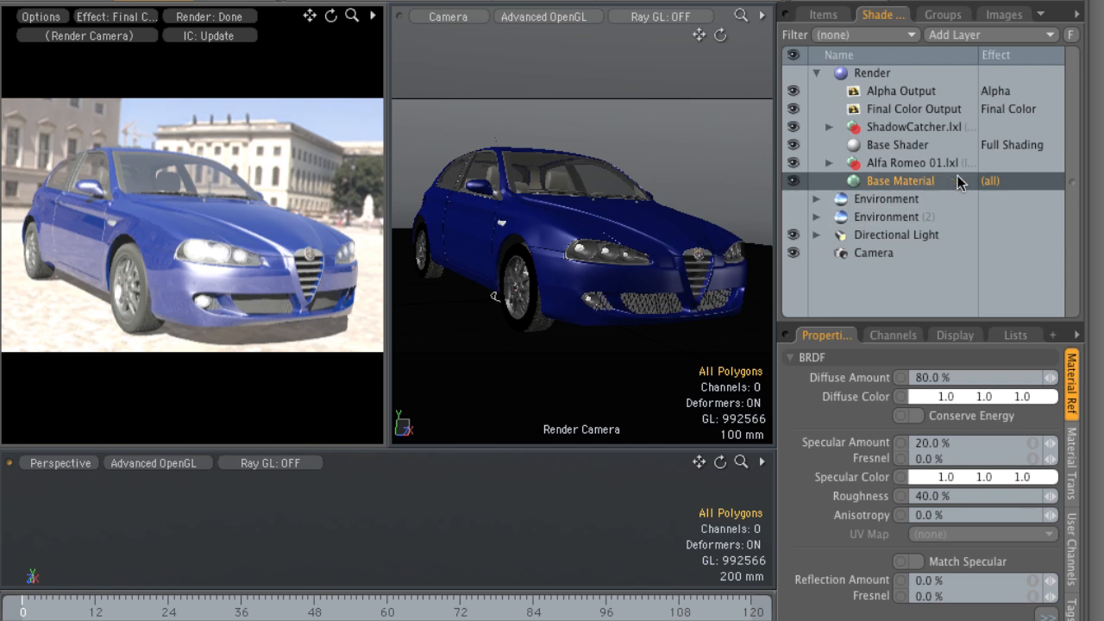
{"action": "left_click", "coordinate": [907, 165]}
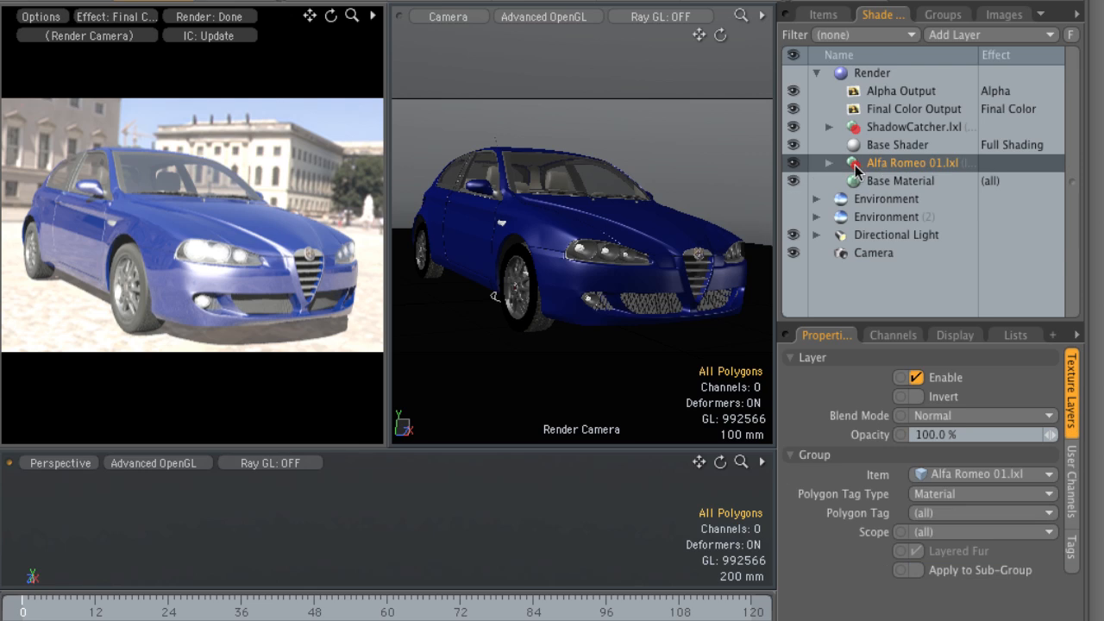
{"action": "left_click", "coordinate": [829, 163]}
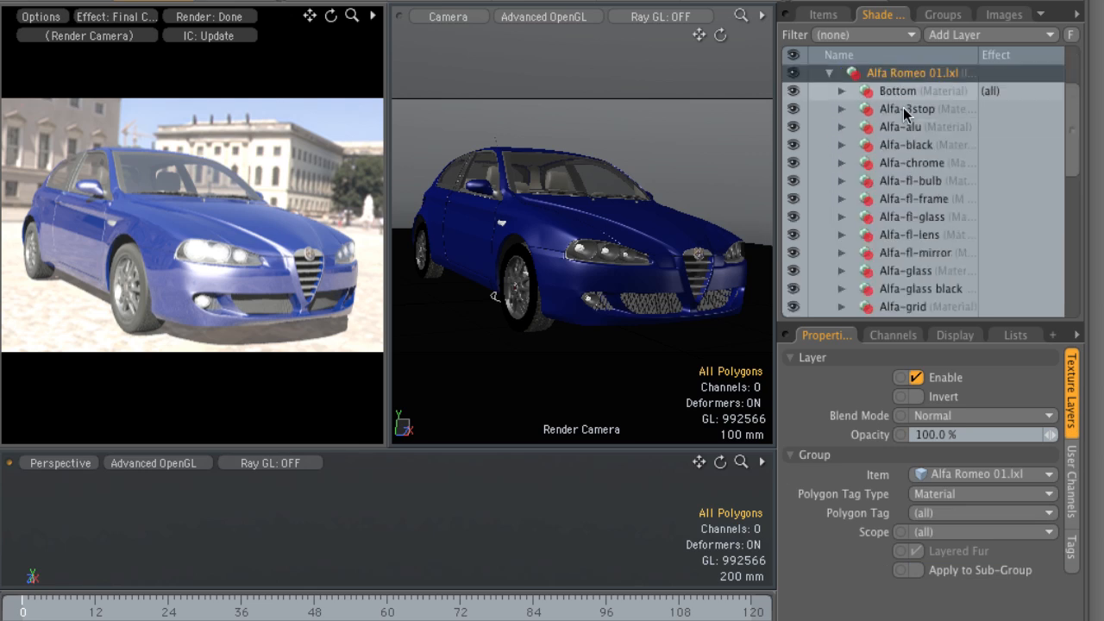
{"action": "scroll", "coordinate": [906, 241], "scroll_direction": "up", "scroll_amount": 2}
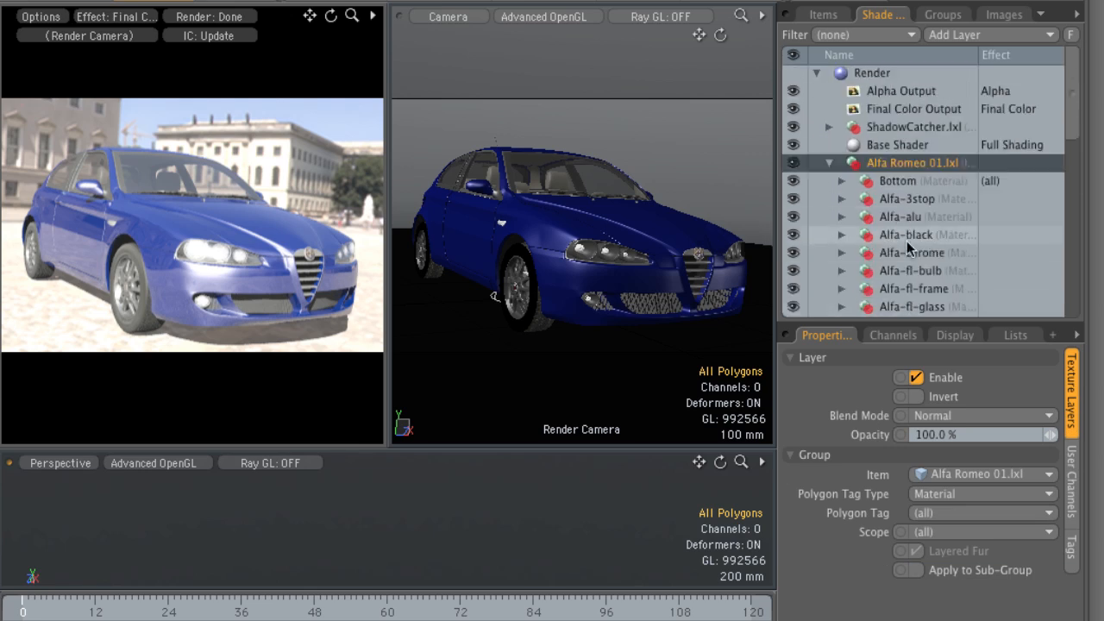
{"action": "left_click", "coordinate": [828, 163]}
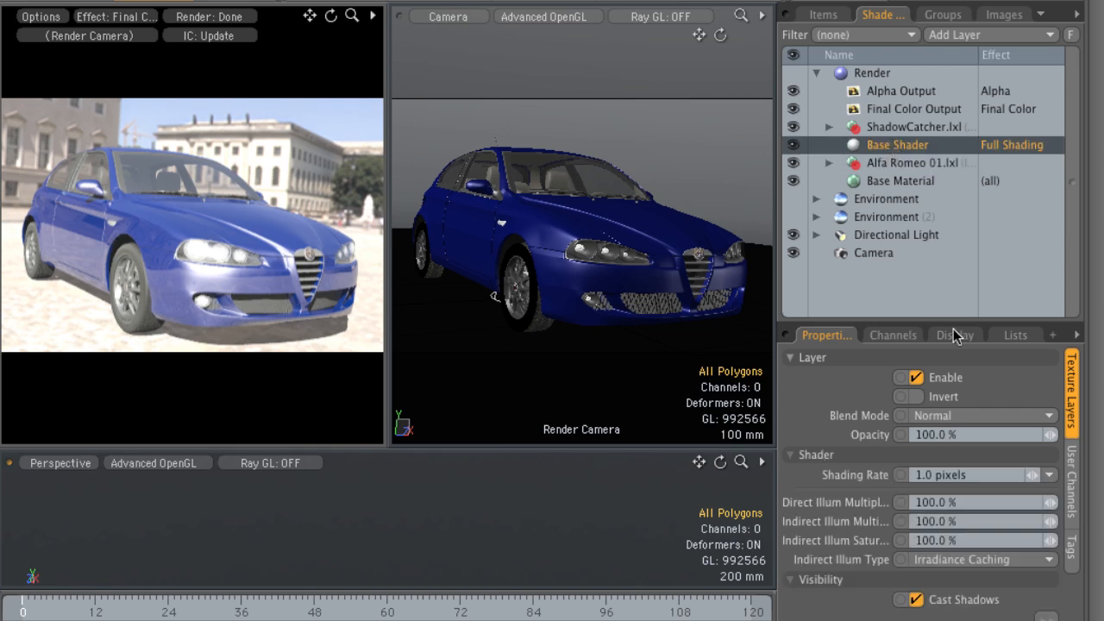
Enlarge the properties area and test the Base Shader by disabling and re-enabling Visible to Camera
{"action": "left_click_drag", "start_coordinate": [953, 326], "coordinate": [957, 208]}
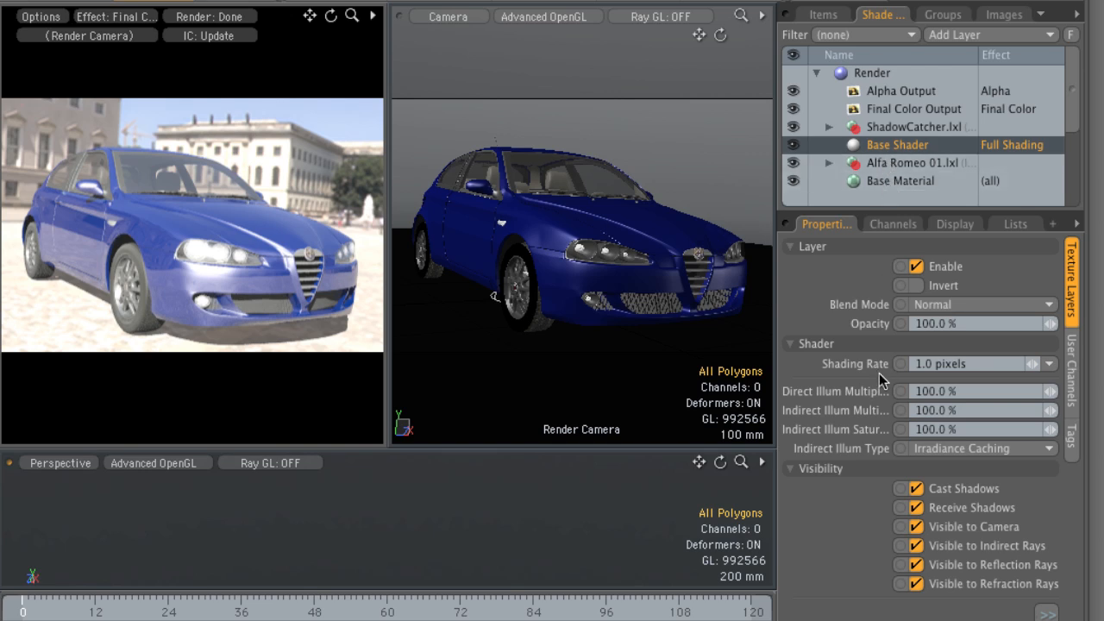
{"action": "left_click", "coordinate": [915, 528]}
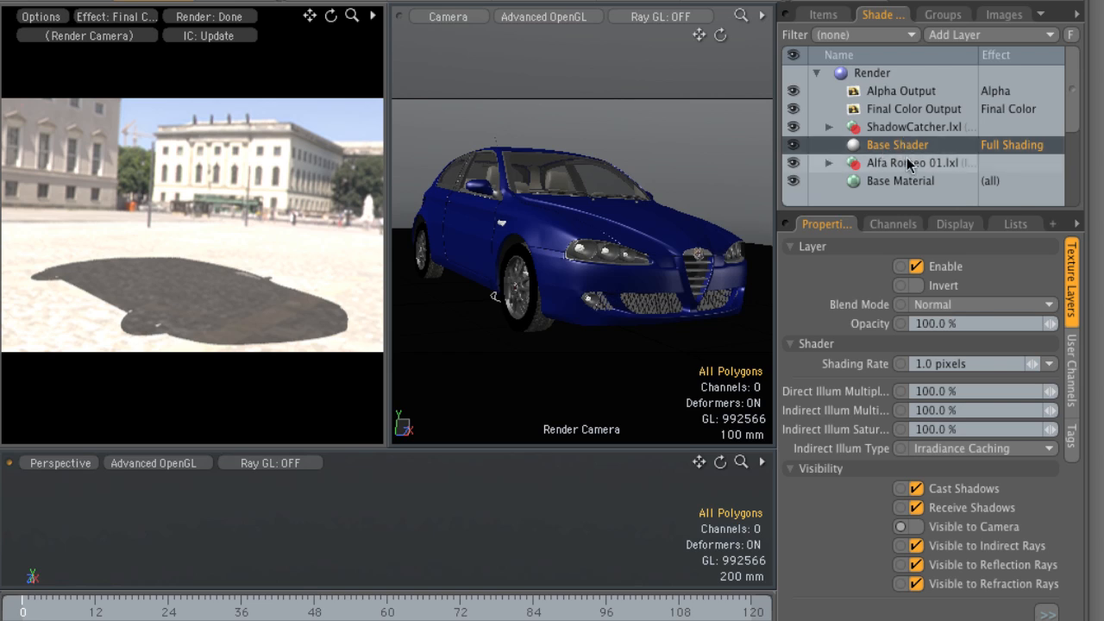
{"action": "left_click", "coordinate": [916, 528]}
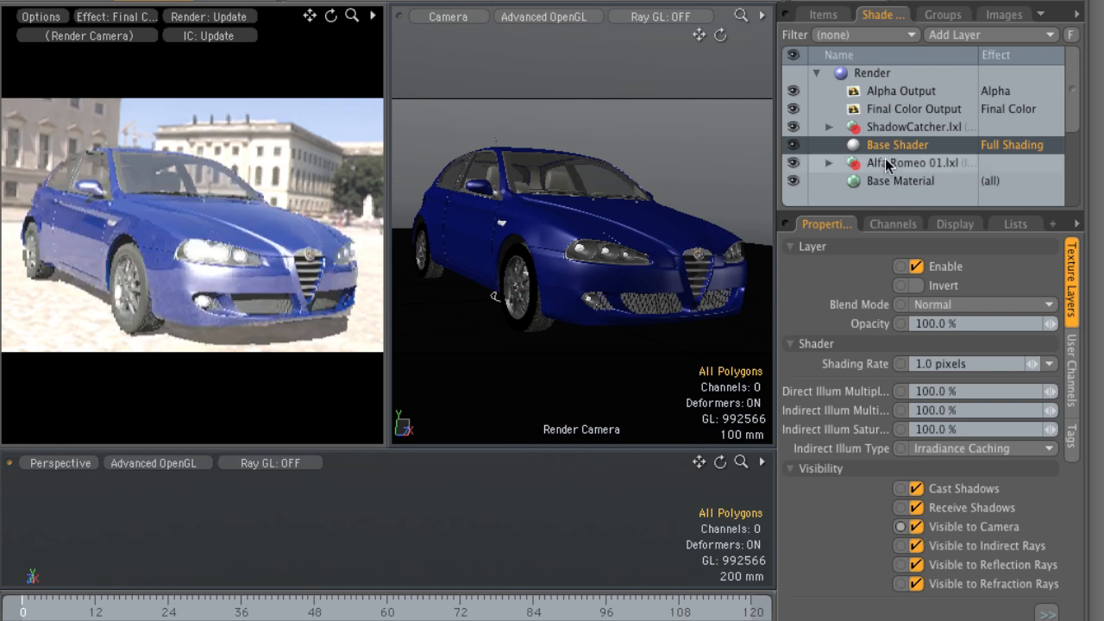
Review the properties of the Alfa Romeo 01.lxl group, the Base Material and the Base Shader
{"action": "left_click", "coordinate": [862, 163]}
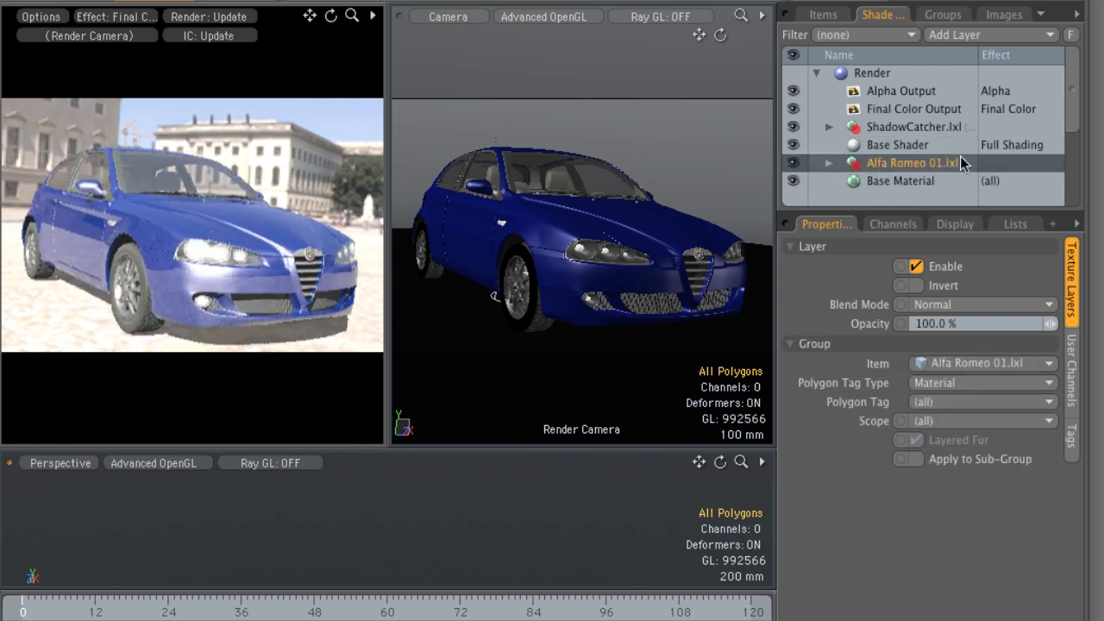
{"action": "left_click", "coordinate": [898, 179]}
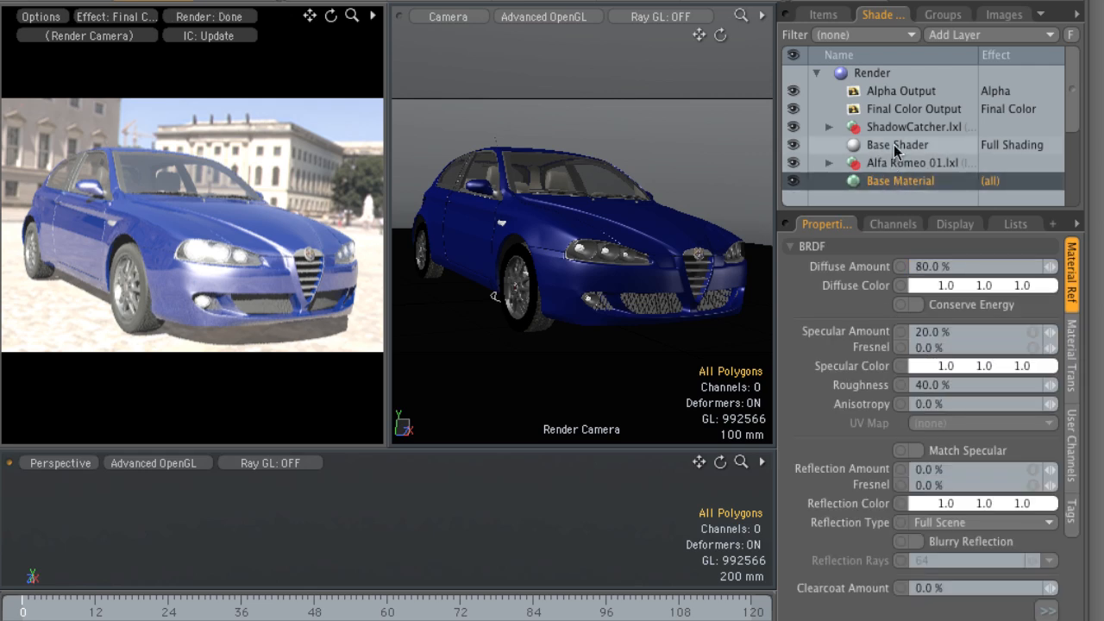
{"action": "left_click", "coordinate": [895, 144]}
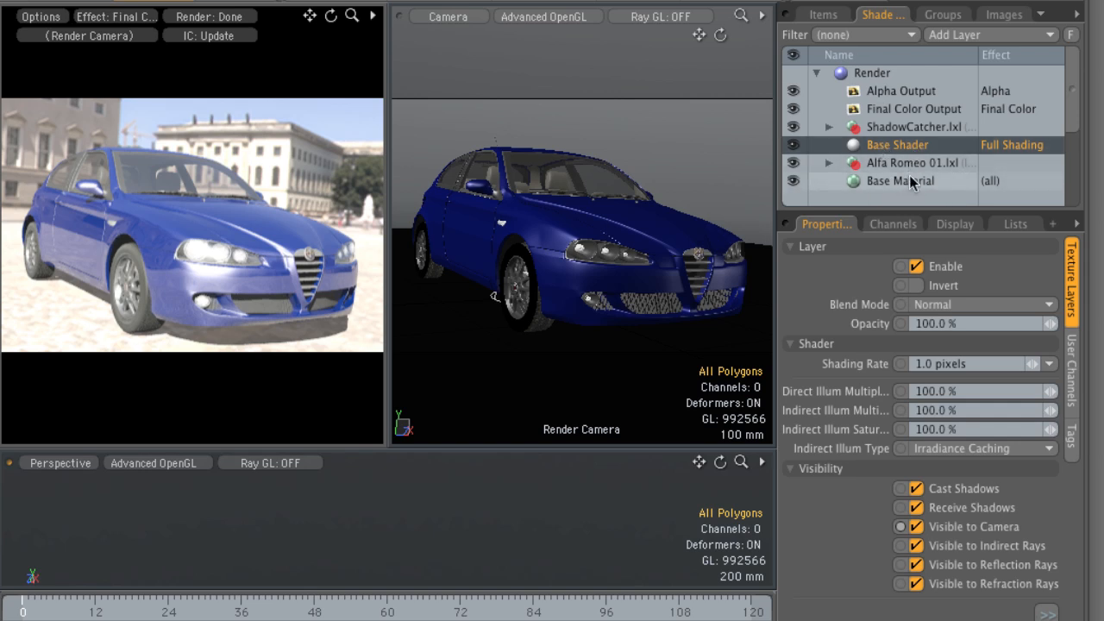
Disable the ShadowCatcher.lxl group to see its effect on the ground in the render, and re-enable it
{"action": "left_click", "coordinate": [896, 129]}
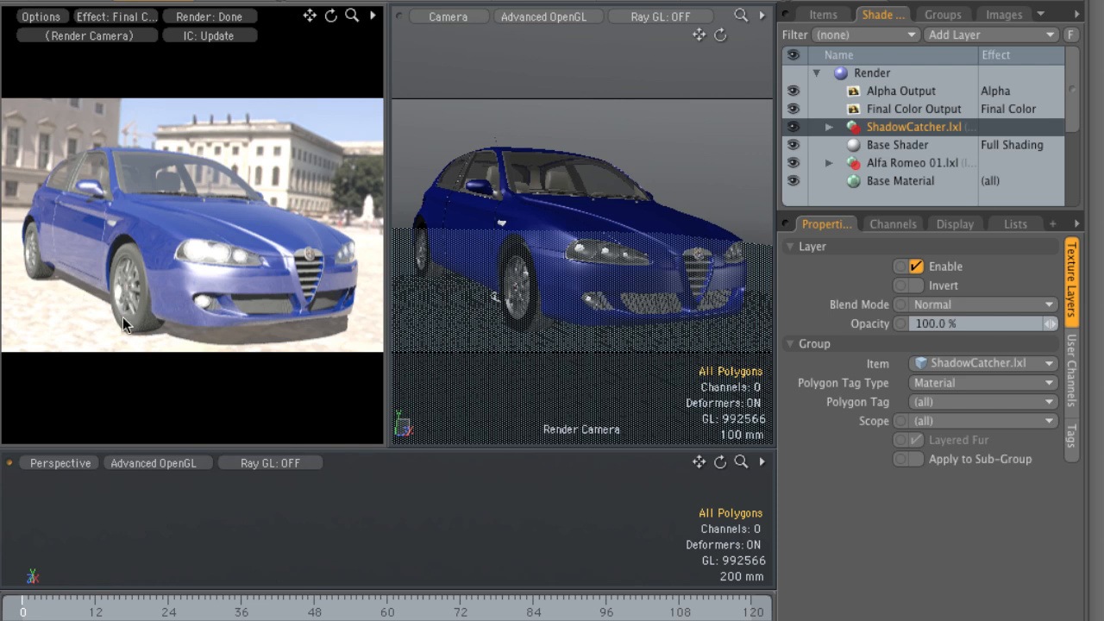
{"action": "left_click", "coordinate": [792, 127]}
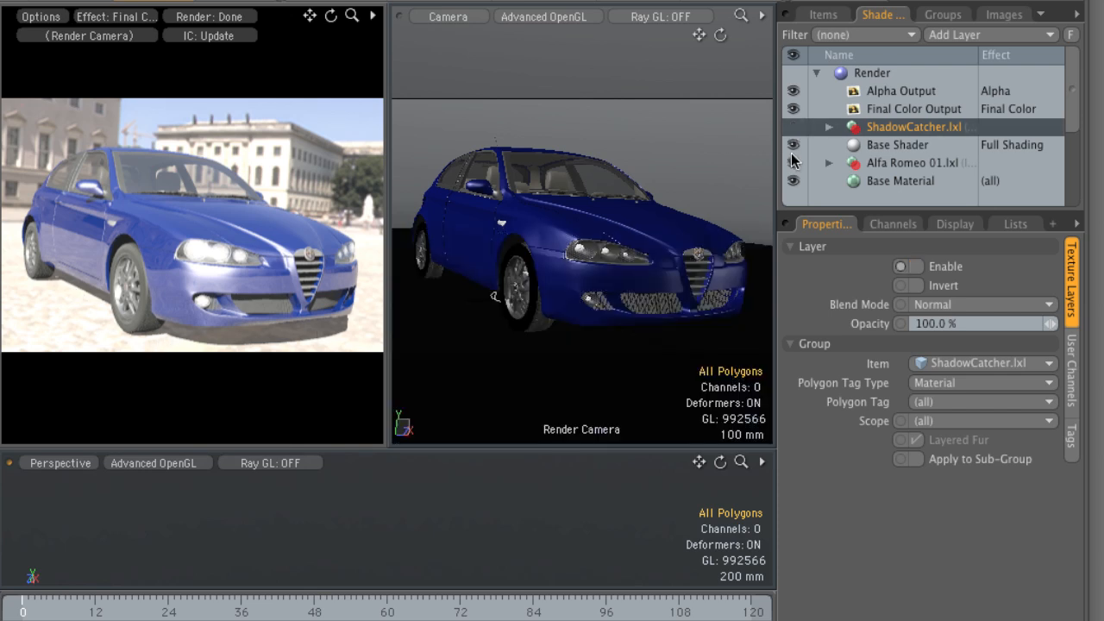
{"action": "left_click", "coordinate": [888, 145]}
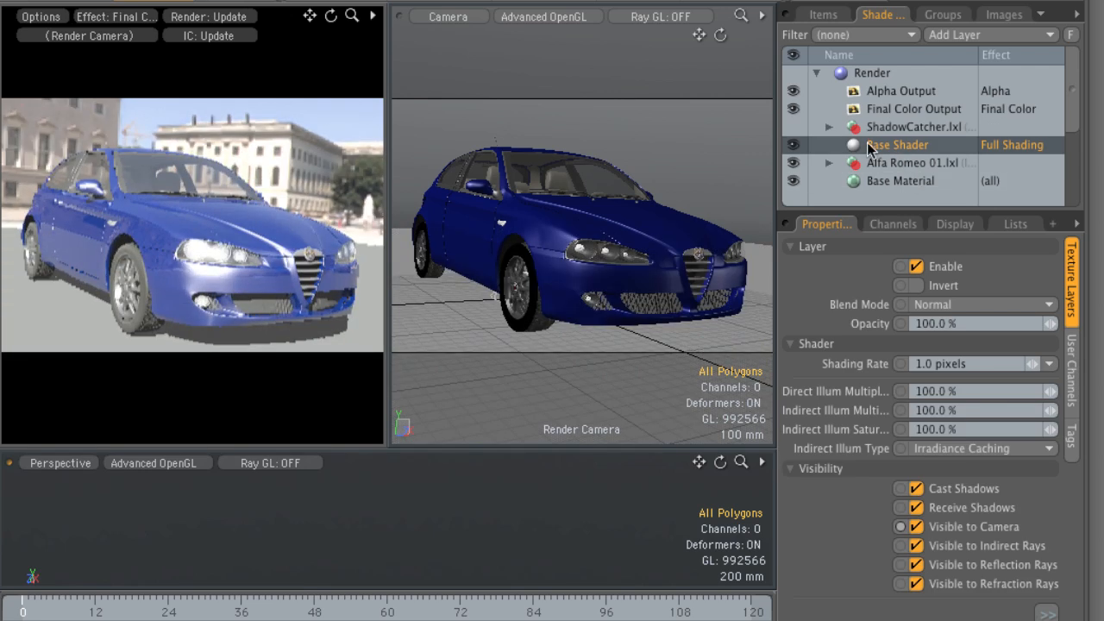
{"action": "left_click", "coordinate": [792, 127]}
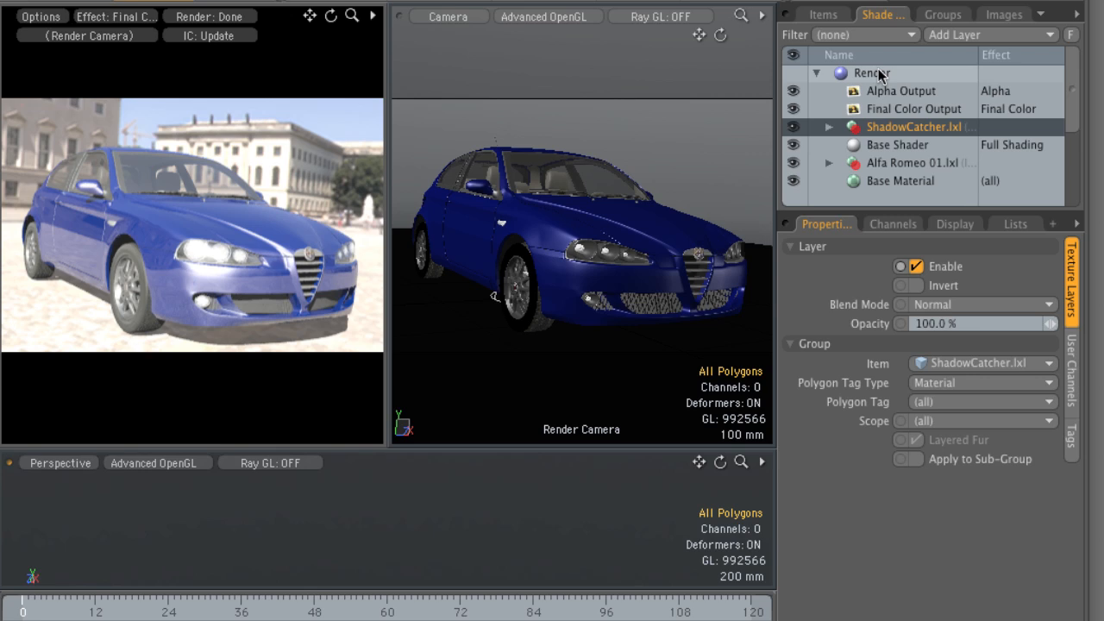
Inspect the render output settings of the Final Color Output and the Alpha Output
{"action": "left_click", "coordinate": [898, 109]}
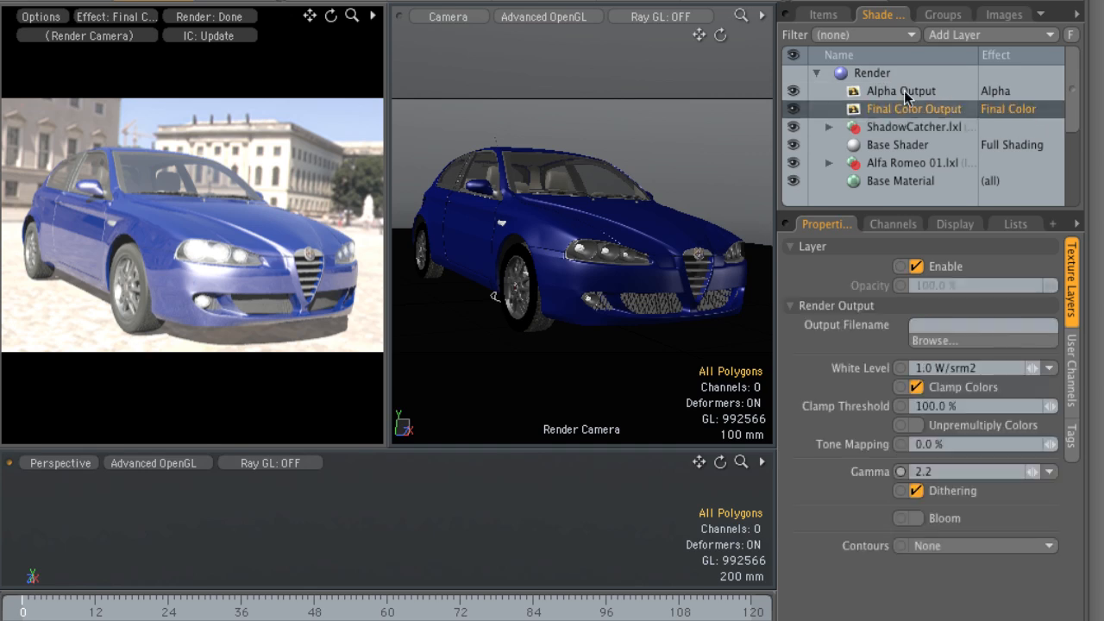
{"action": "left_click", "coordinate": [914, 92]}
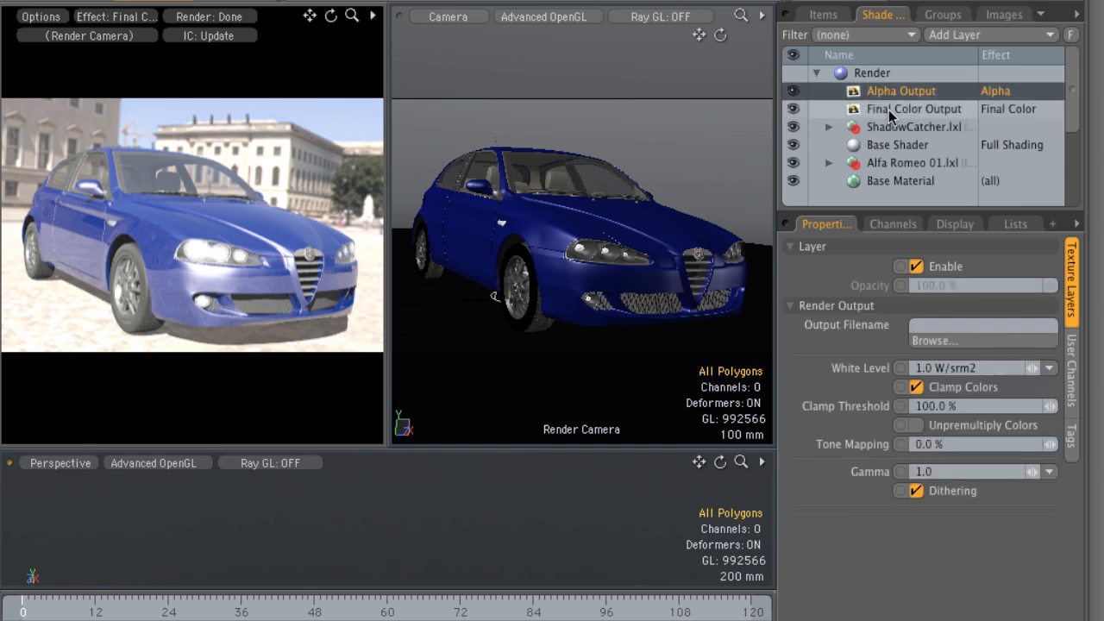
Compare the render output settings of the Final Color Output with those of the Alpha Output
{"action": "left_click", "coordinate": [889, 109]}
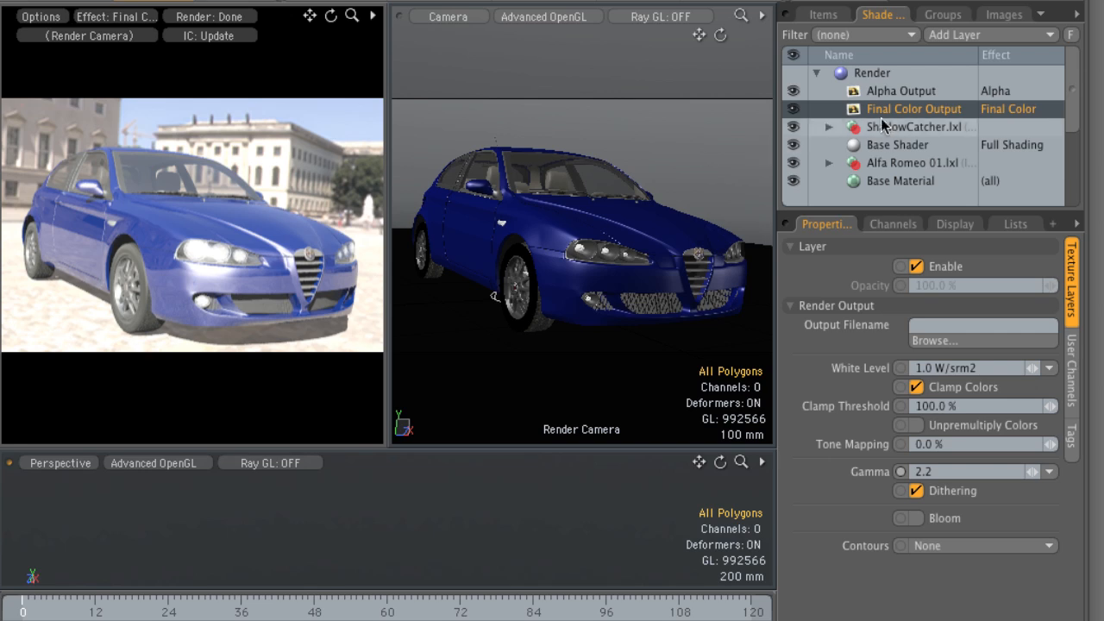
{"action": "left_click", "coordinate": [919, 96]}
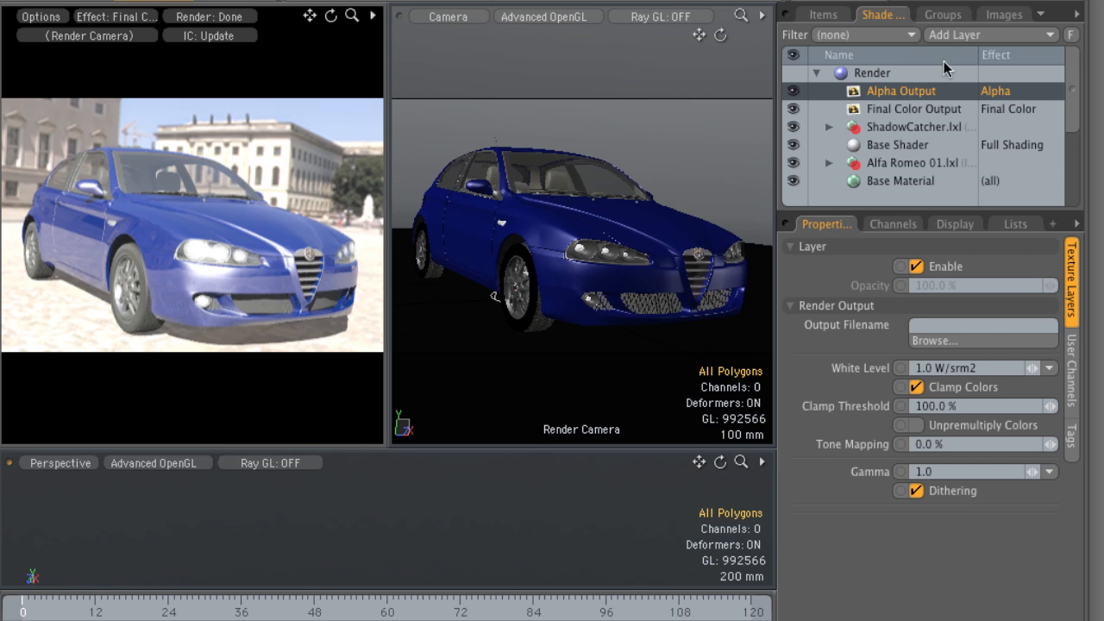
{"action": "double_click", "coordinate": [897, 90]}
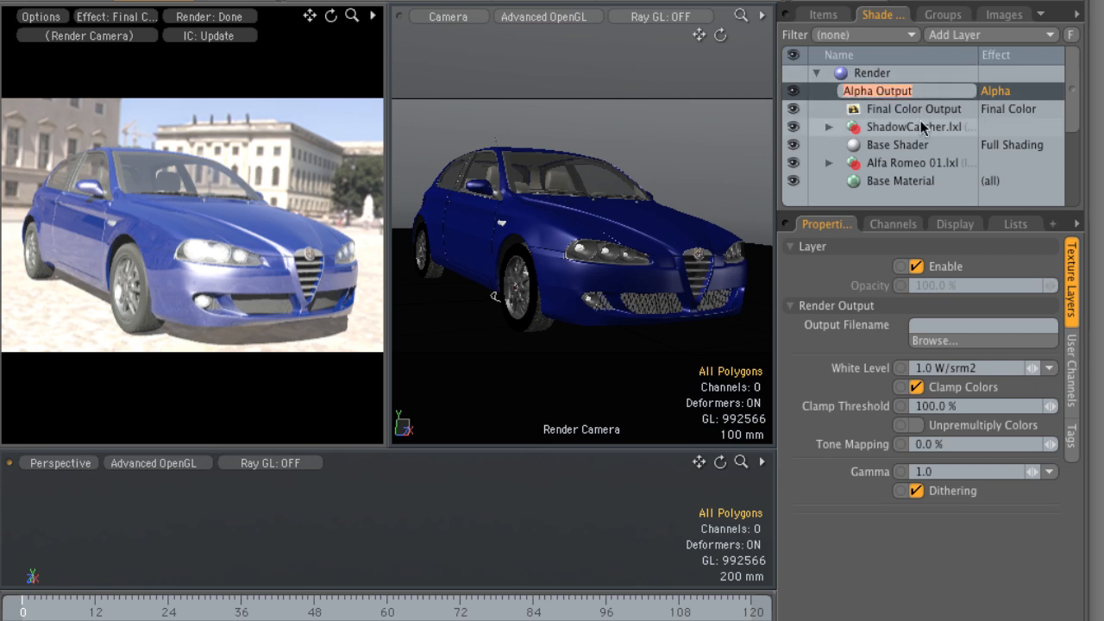
{"action": "left_click", "coordinate": [916, 109]}
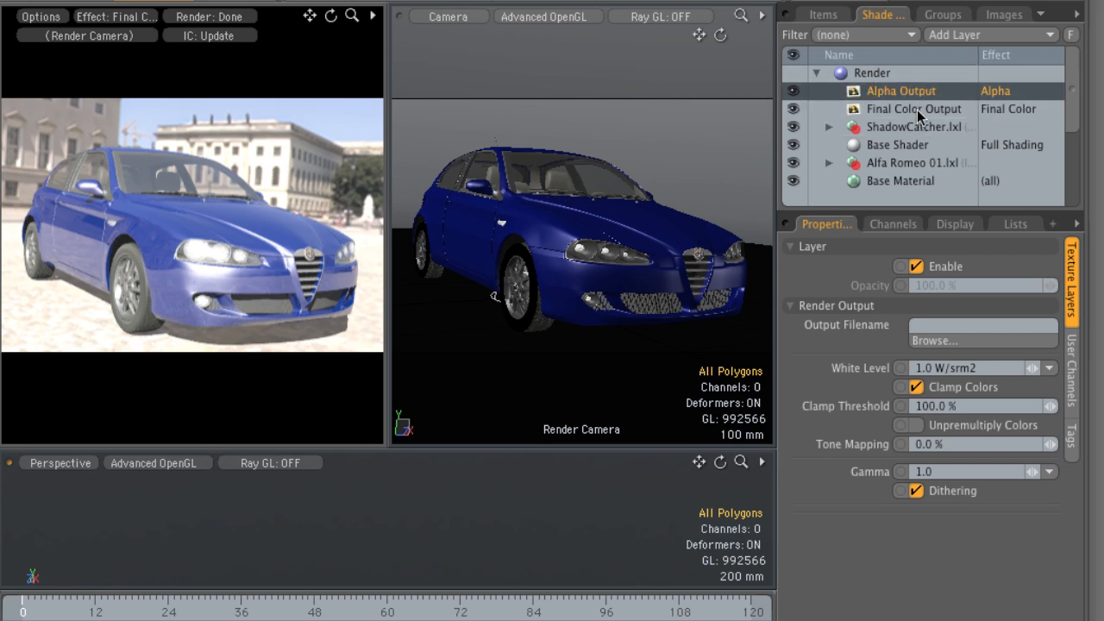
Inspect the Render item's frame settings, including the start and end of its frame range
{"action": "left_click", "coordinate": [855, 74]}
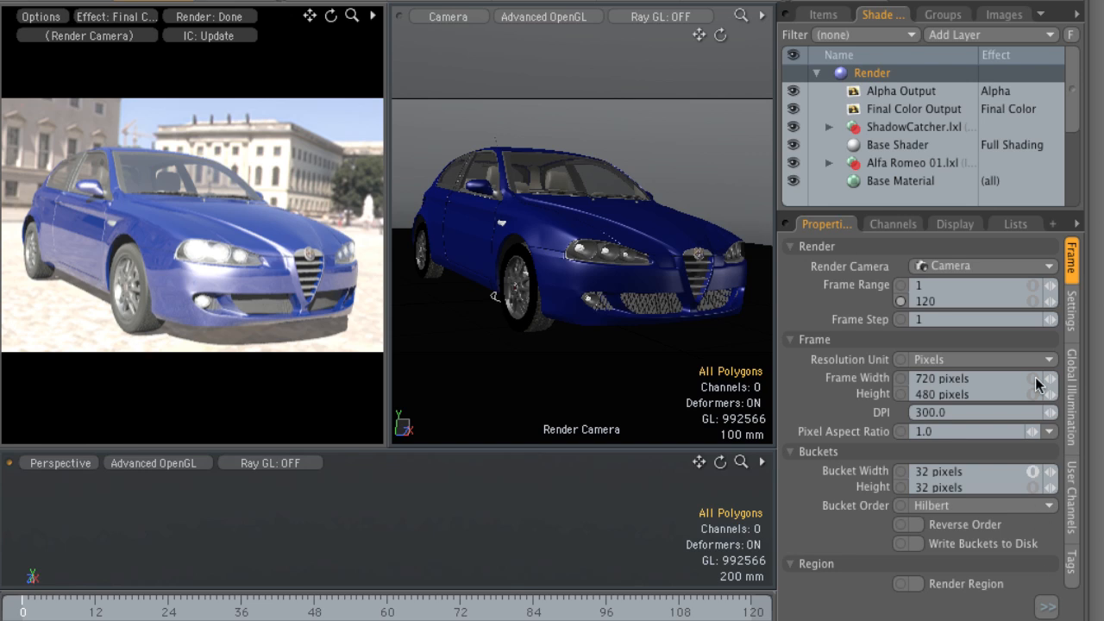
{"action": "left_click", "coordinate": [1071, 303]}
{"action": "left_click", "coordinate": [1074, 275]}
{"action": "left_click", "coordinate": [927, 284]}
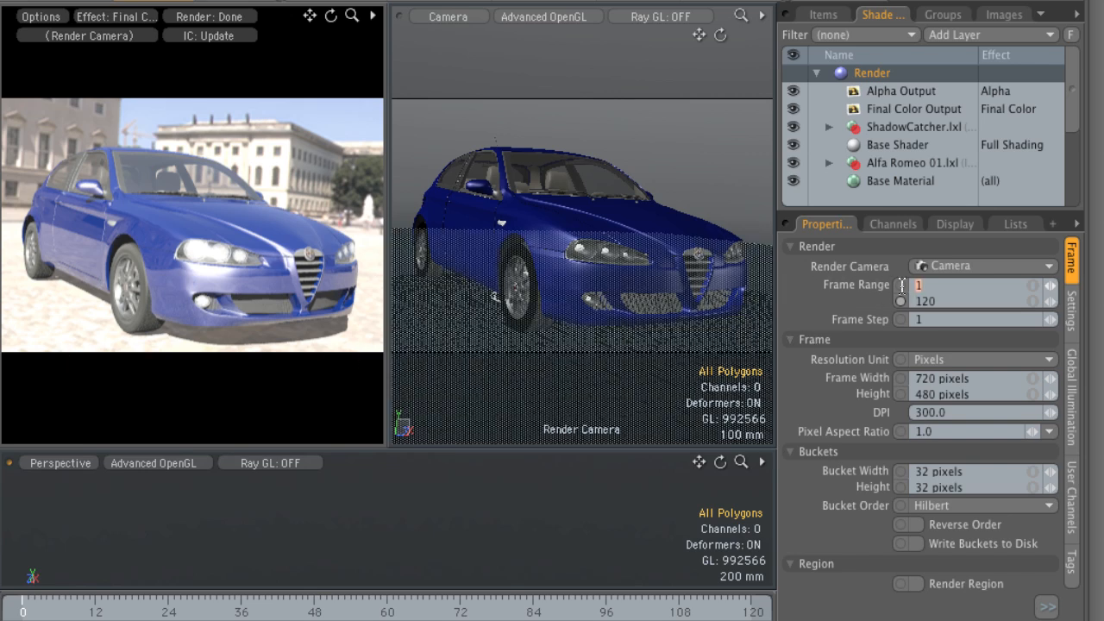
{"action": "left_click", "coordinate": [953, 299]}
{"action": "key", "text": "Return"}
Examine the render frame's width, height, DPI and pixel aspect ratio
{"action": "left_click", "coordinate": [981, 376]}
{"action": "left_click", "coordinate": [982, 394]}
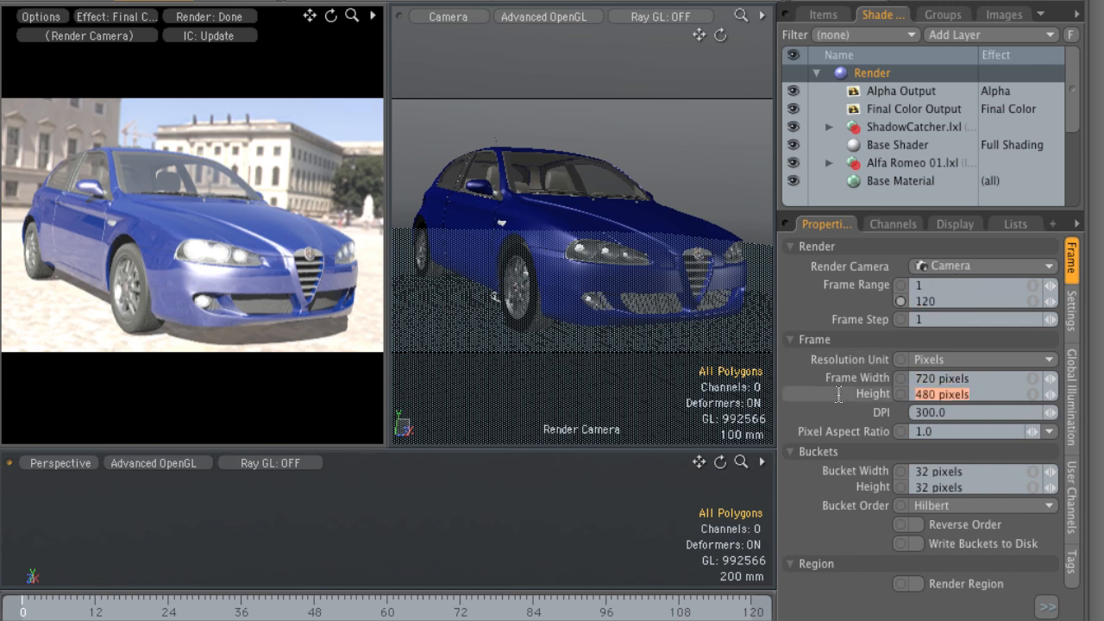
{"action": "left_click", "coordinate": [982, 378]}
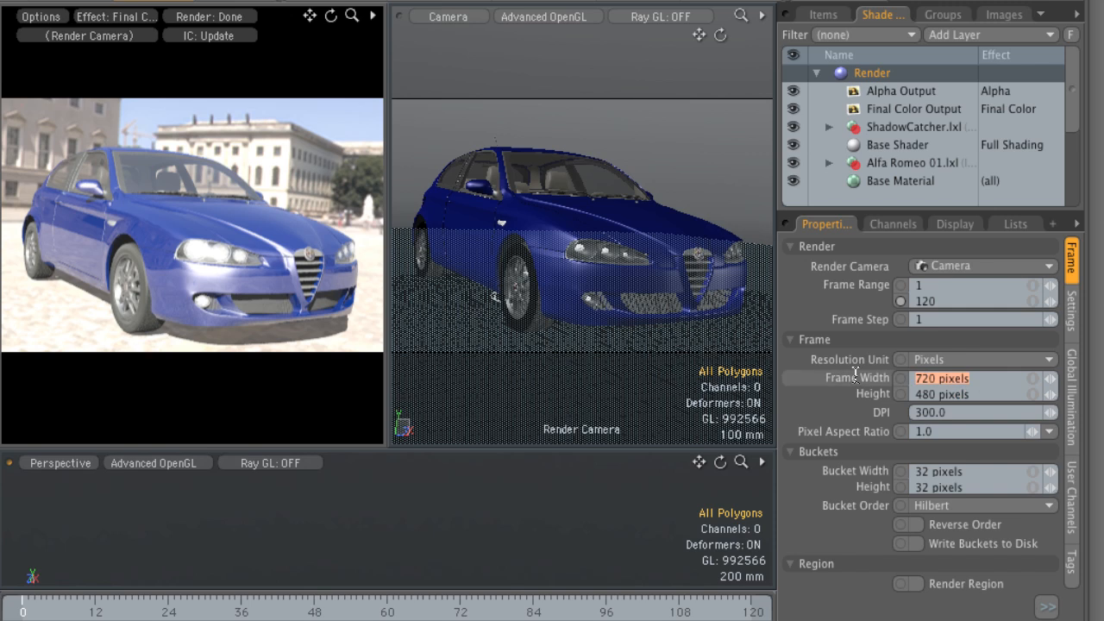
{"action": "left_click", "coordinate": [953, 412]}
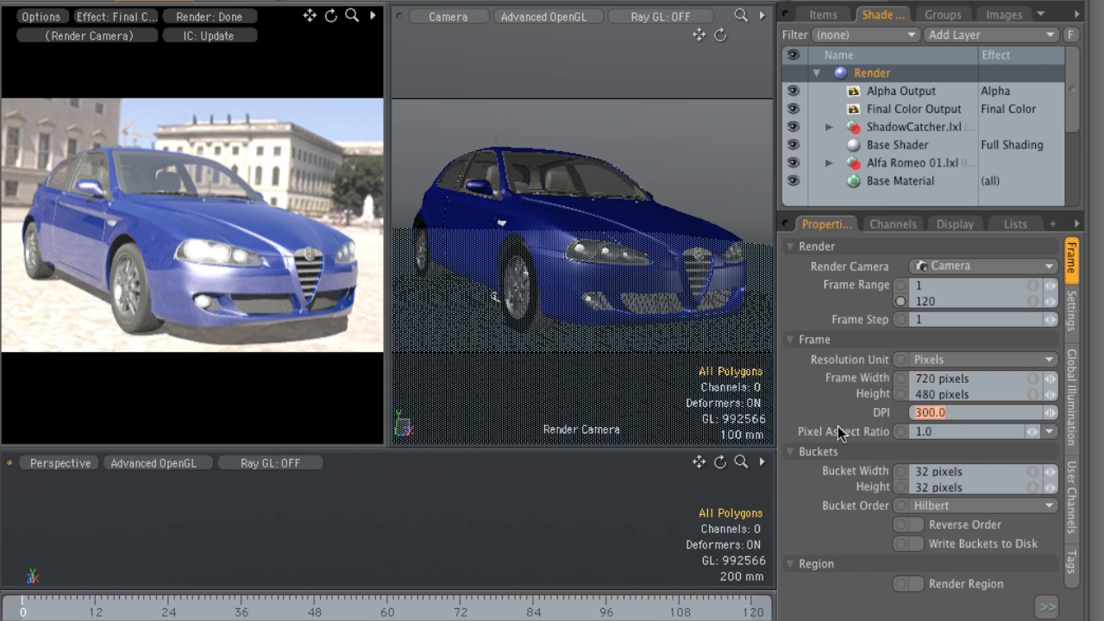
{"action": "left_click", "coordinate": [932, 431]}
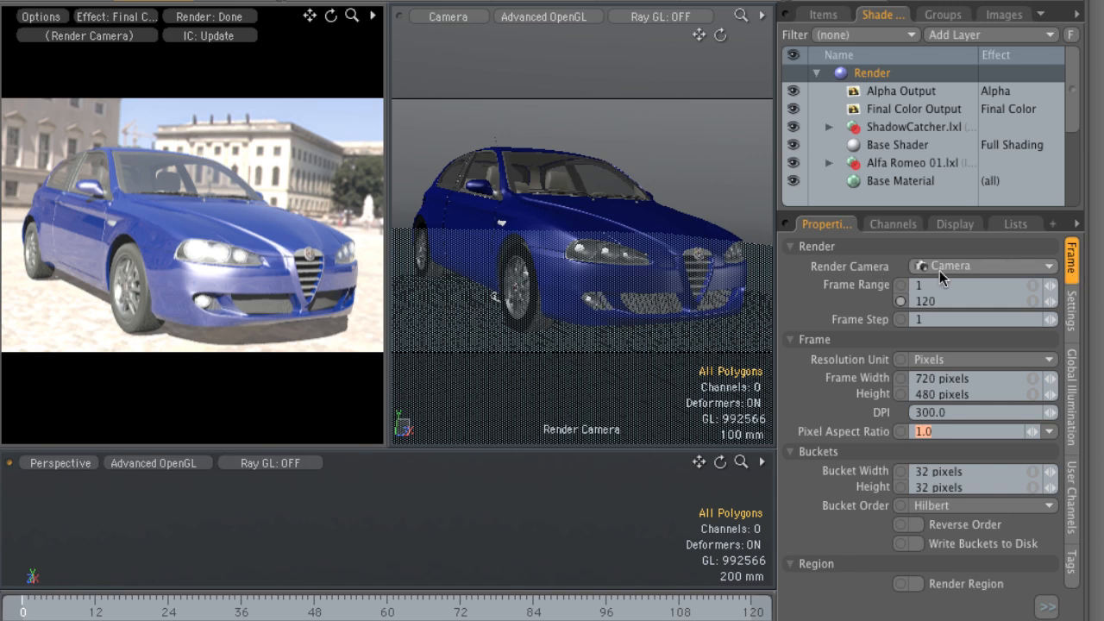
{"action": "left_click_drag", "start_coordinate": [973, 380], "coordinate": [897, 384]}
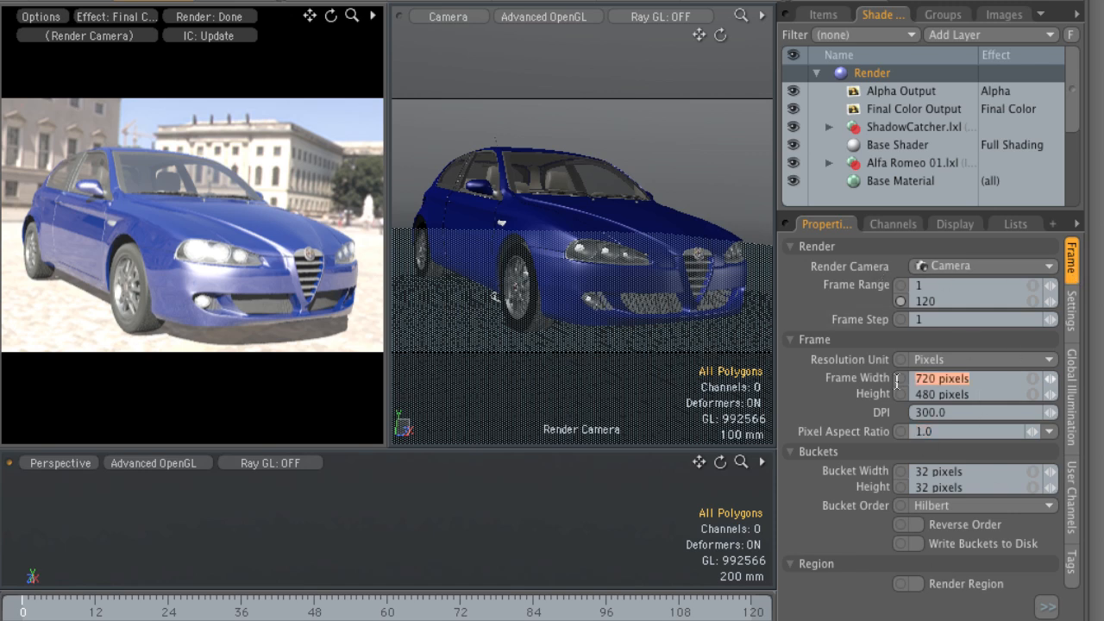
{"action": "left_click_drag", "start_coordinate": [940, 432], "coordinate": [902, 434]}
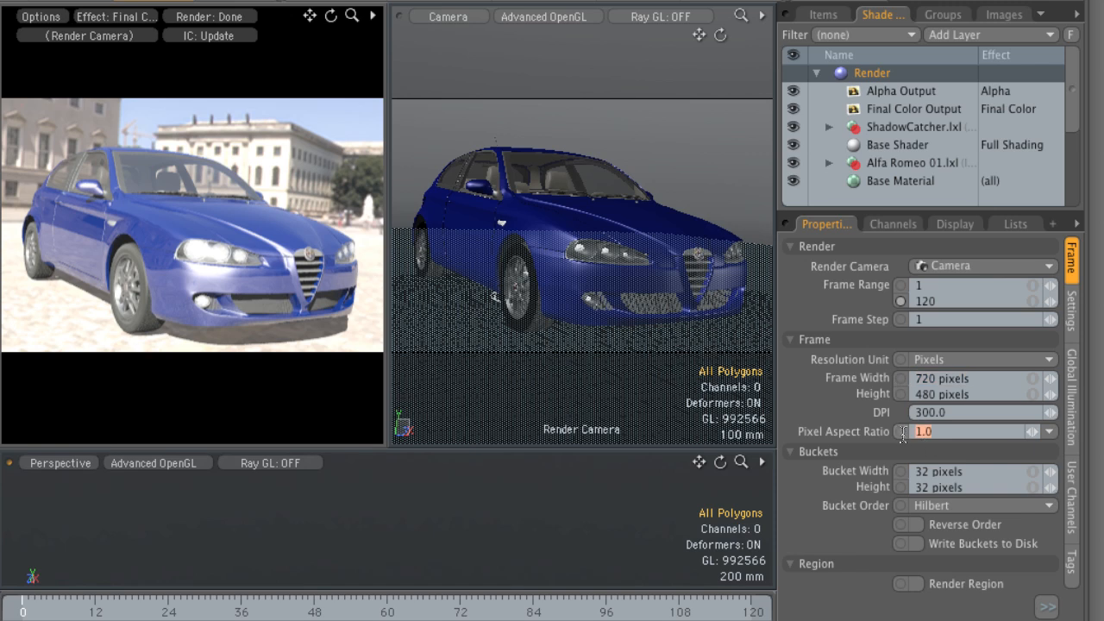
Review the Render item's antialiasing and ray tracing settings, including the refinement shading rate and refinement threshold
{"action": "left_click", "coordinate": [1072, 326]}
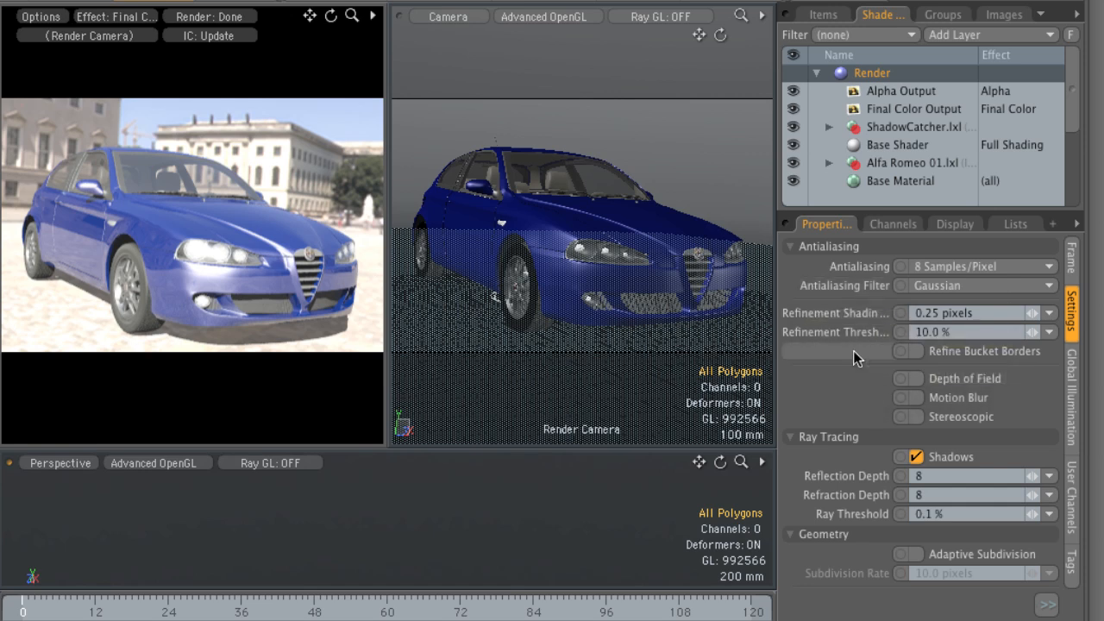
{"action": "left_click", "coordinate": [959, 331]}
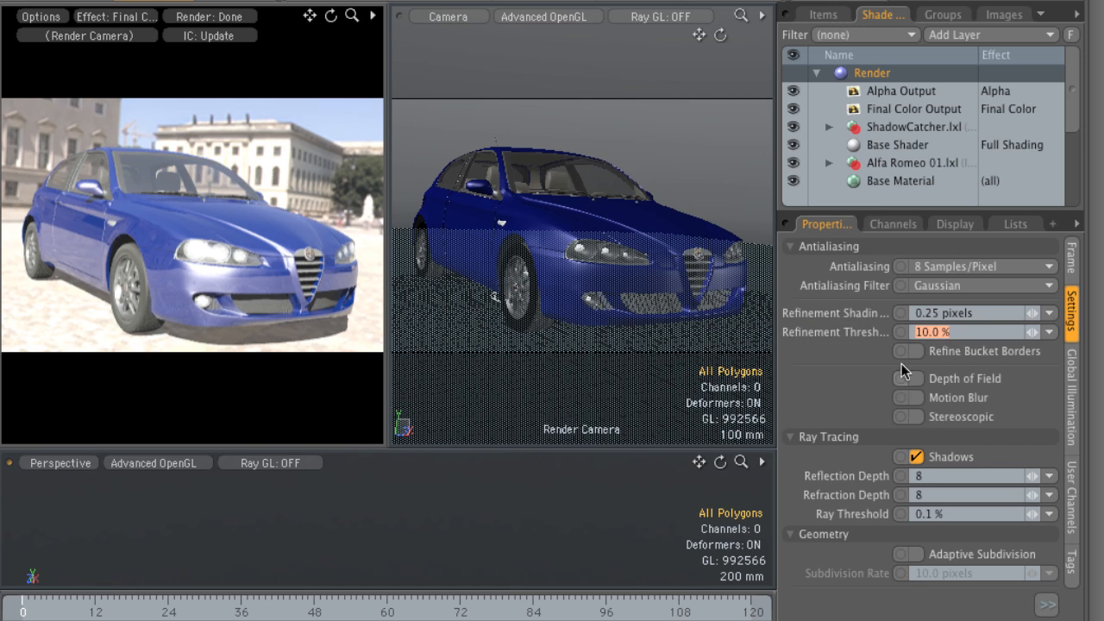
{"action": "left_click", "coordinate": [979, 309]}
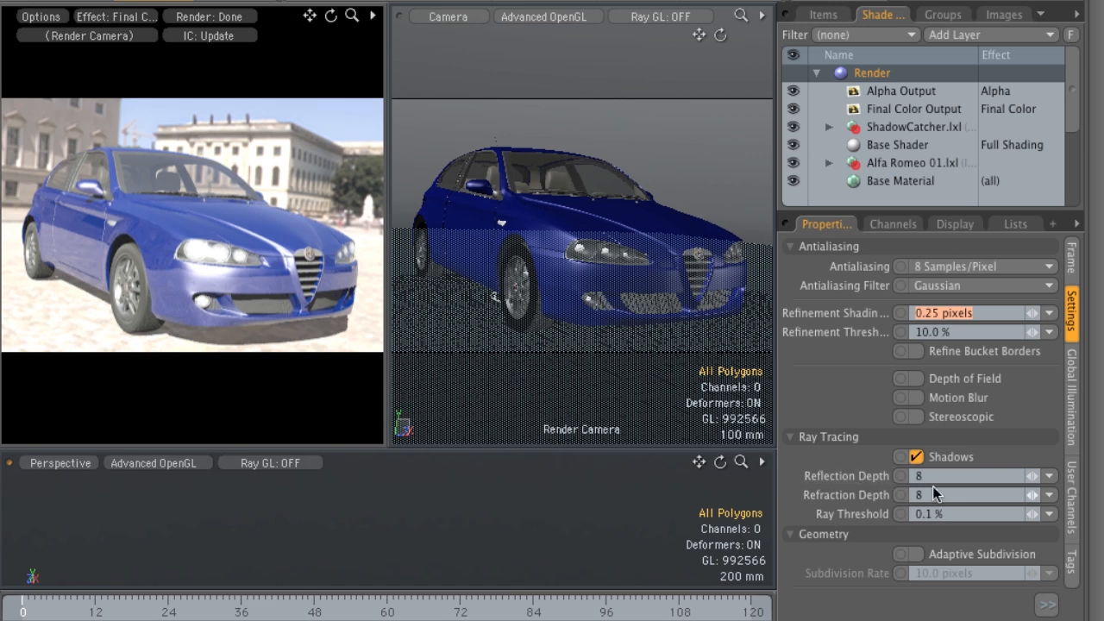
Enable indirect illumination in the Render item's global illumination settings and collapse its layer list
{"action": "left_click", "coordinate": [1075, 385]}
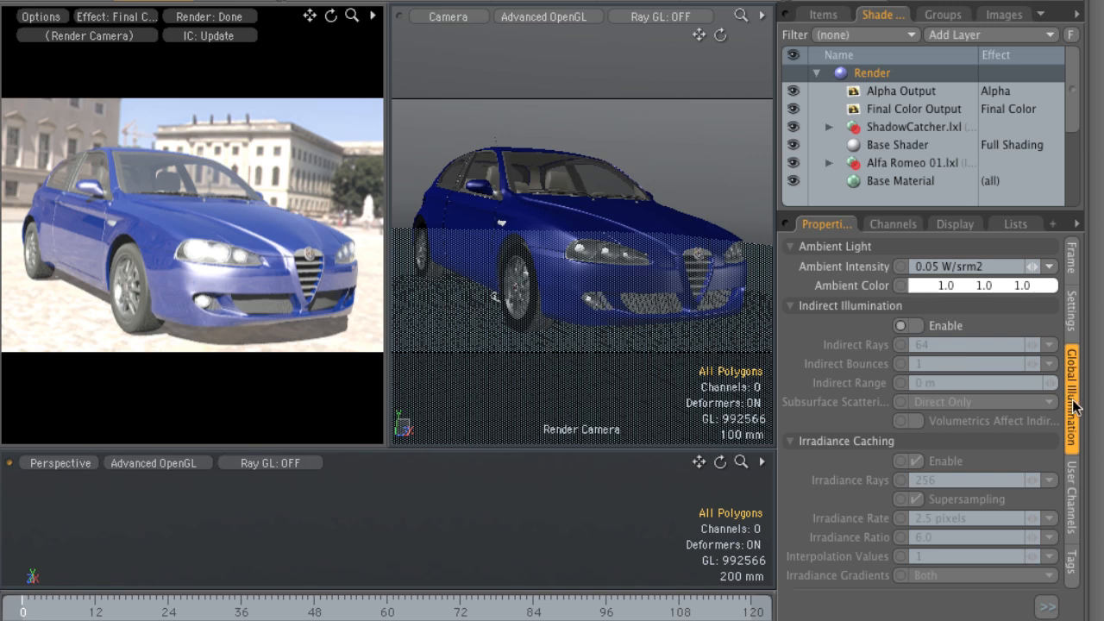
{"action": "left_click", "coordinate": [915, 327]}
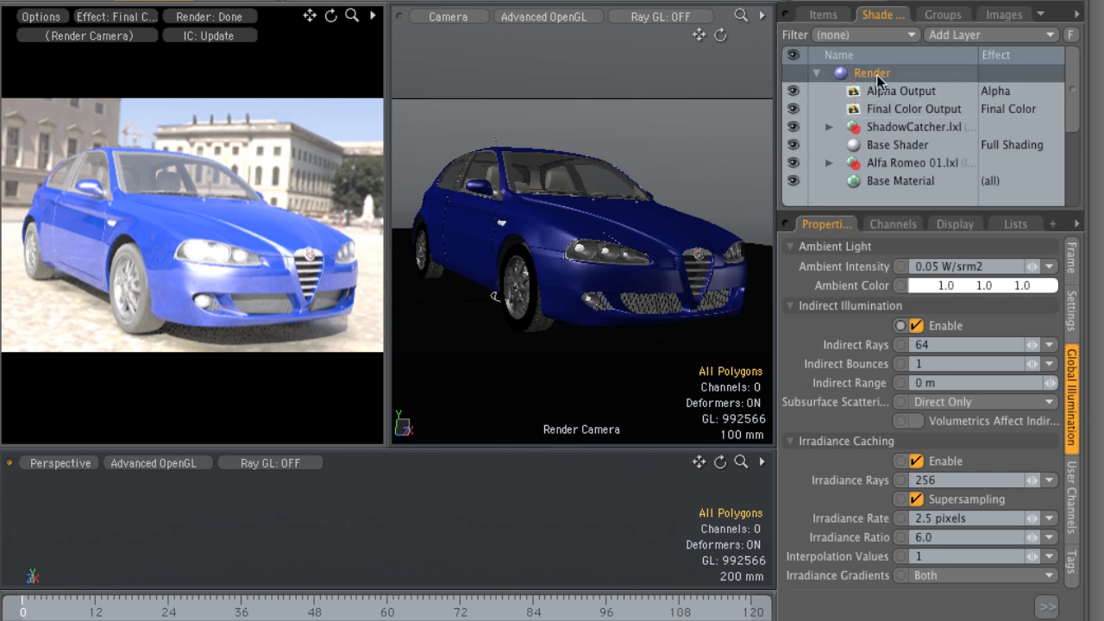
{"action": "left_click", "coordinate": [816, 72]}
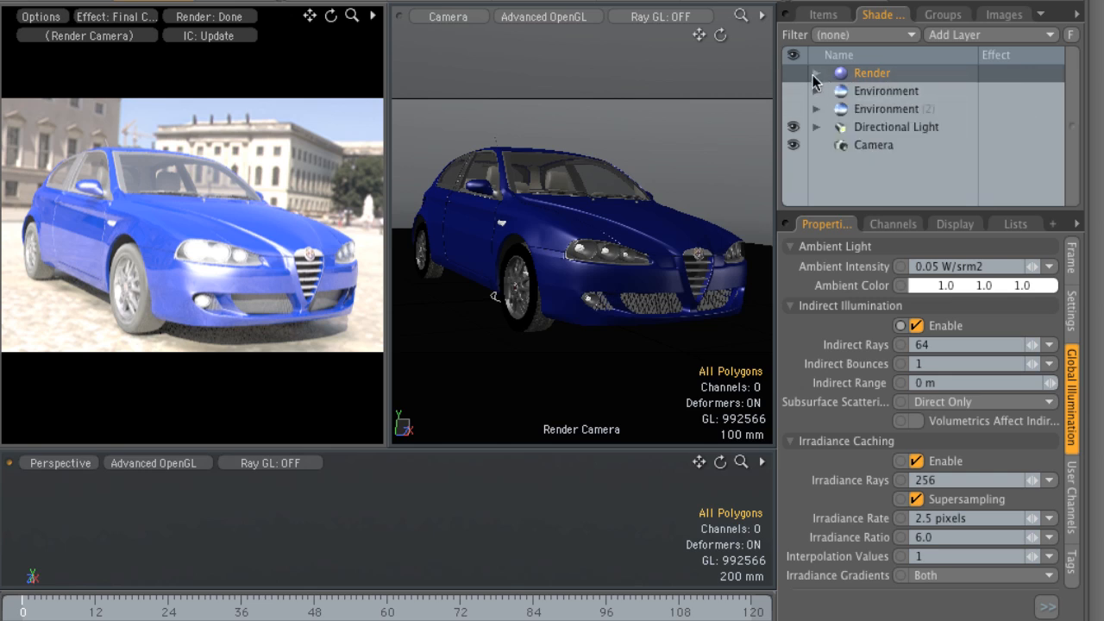
Inspect the first Environment item, its daytime image layer and its Environment Material, and collapse its layers
{"action": "left_click", "coordinate": [881, 93]}
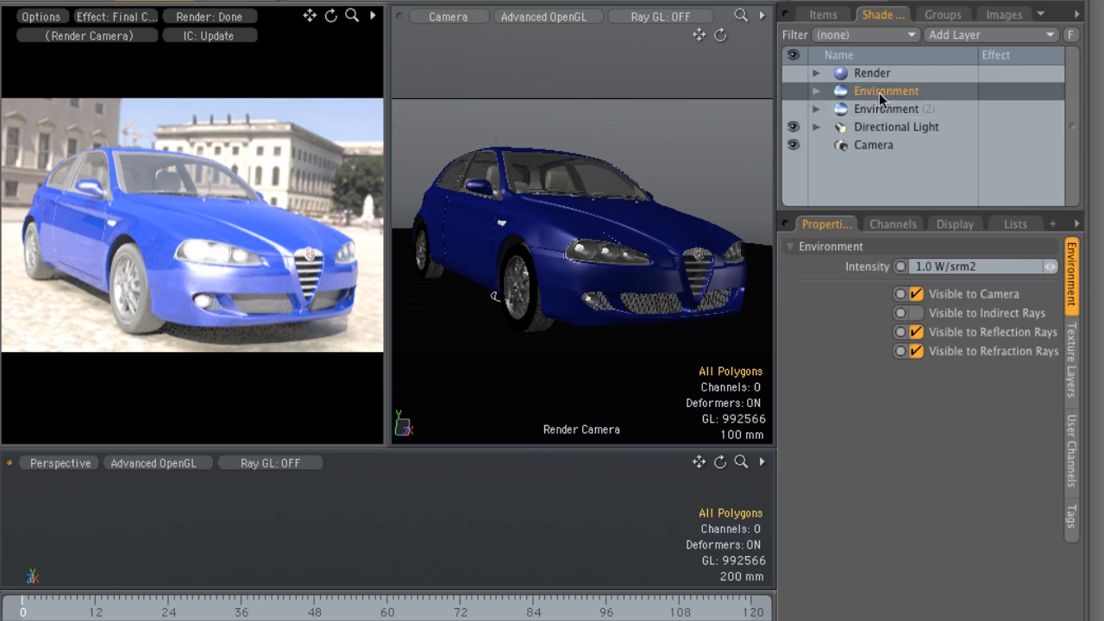
{"action": "left_click", "coordinate": [815, 92]}
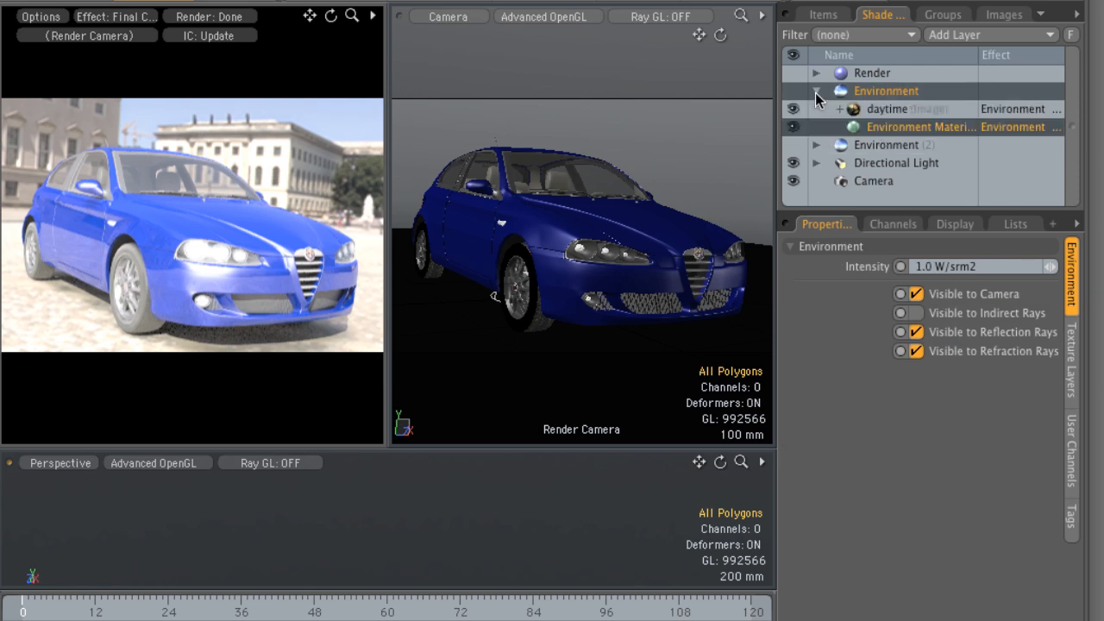
{"action": "left_click", "coordinate": [884, 110]}
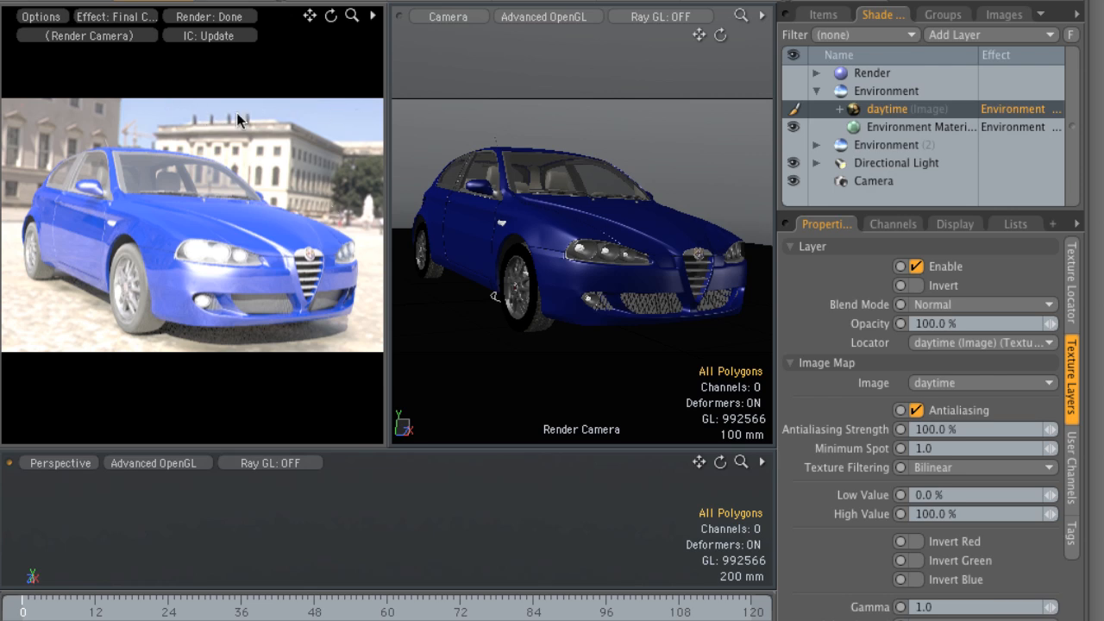
{"action": "left_click", "coordinate": [871, 128]}
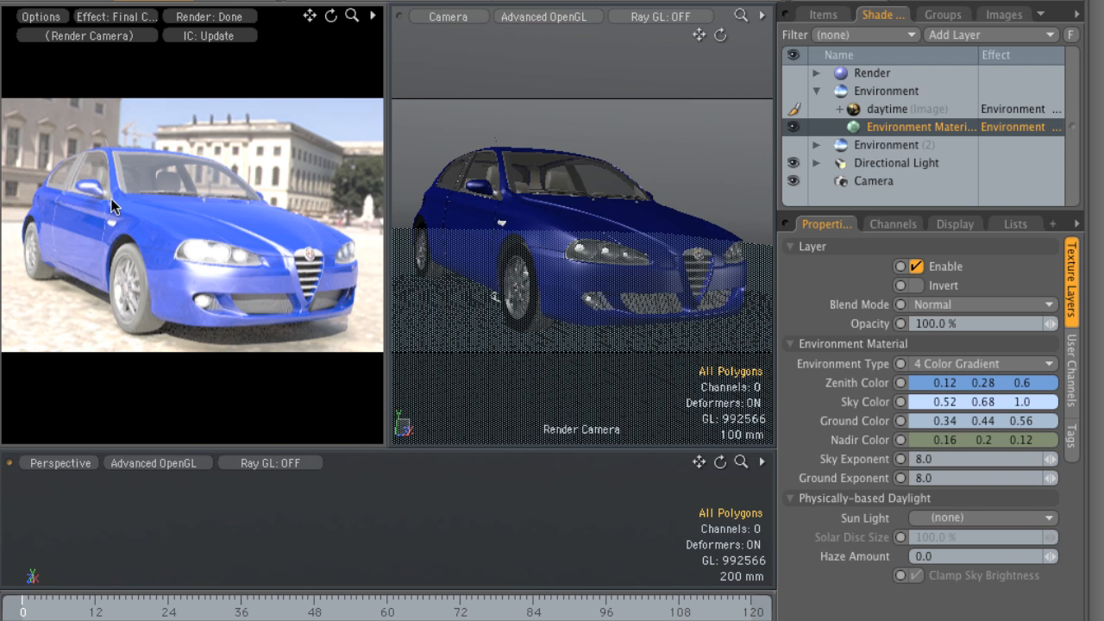
{"action": "left_click", "coordinate": [883, 92]}
{"action": "left_click", "coordinate": [816, 91]}
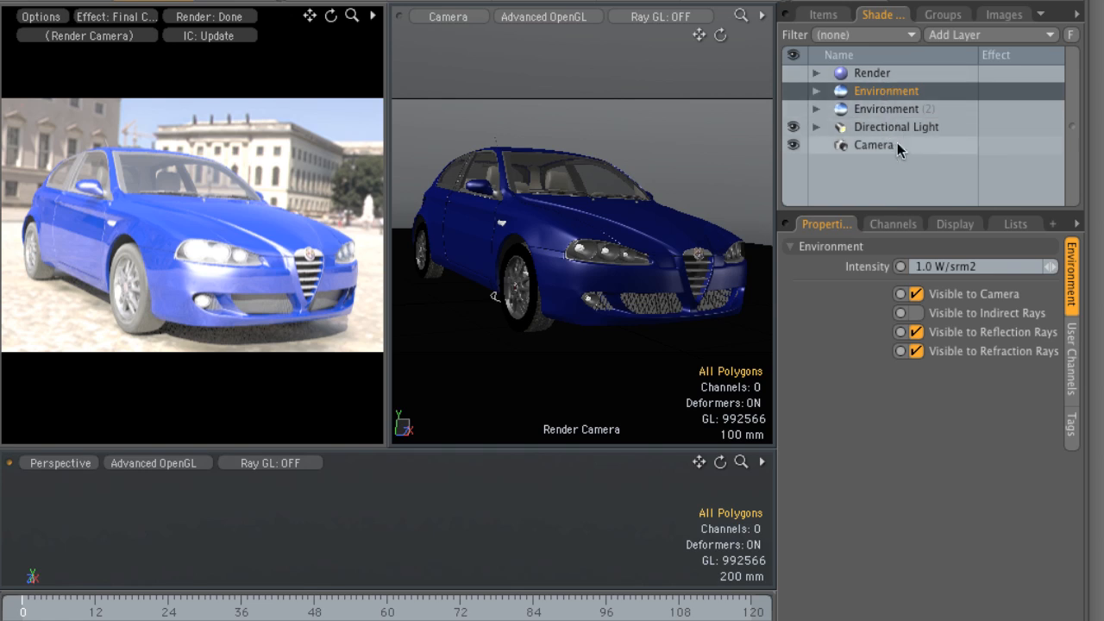
Review the Directional Light's transform, radiant exitance and available shadow types, keeping Ray Trace
{"action": "left_click", "coordinate": [885, 125]}
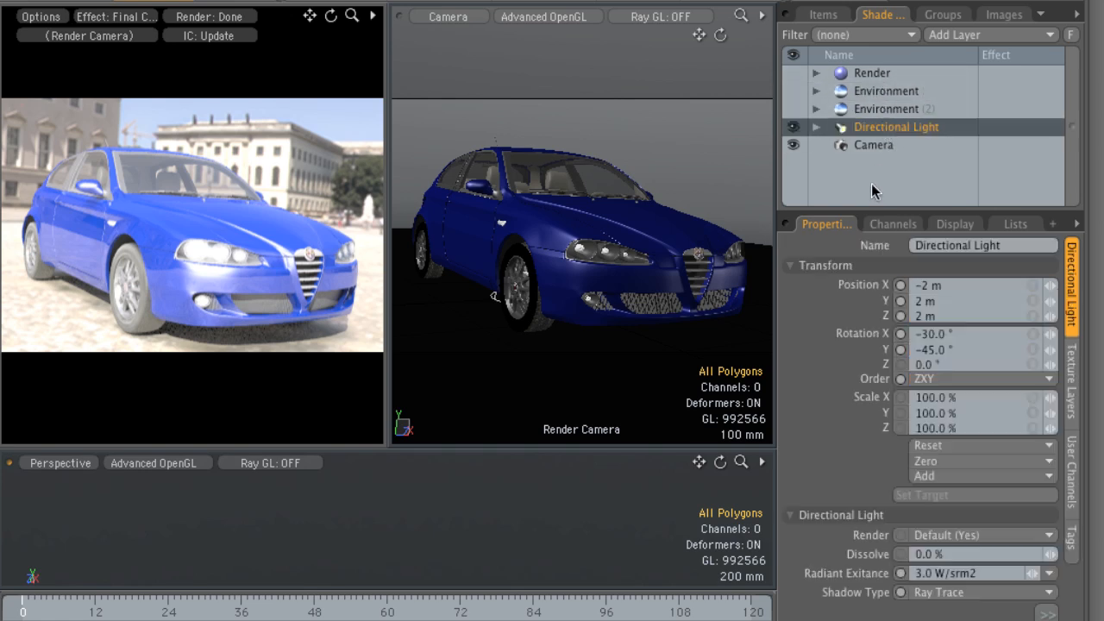
{"action": "left_click", "coordinate": [816, 127]}
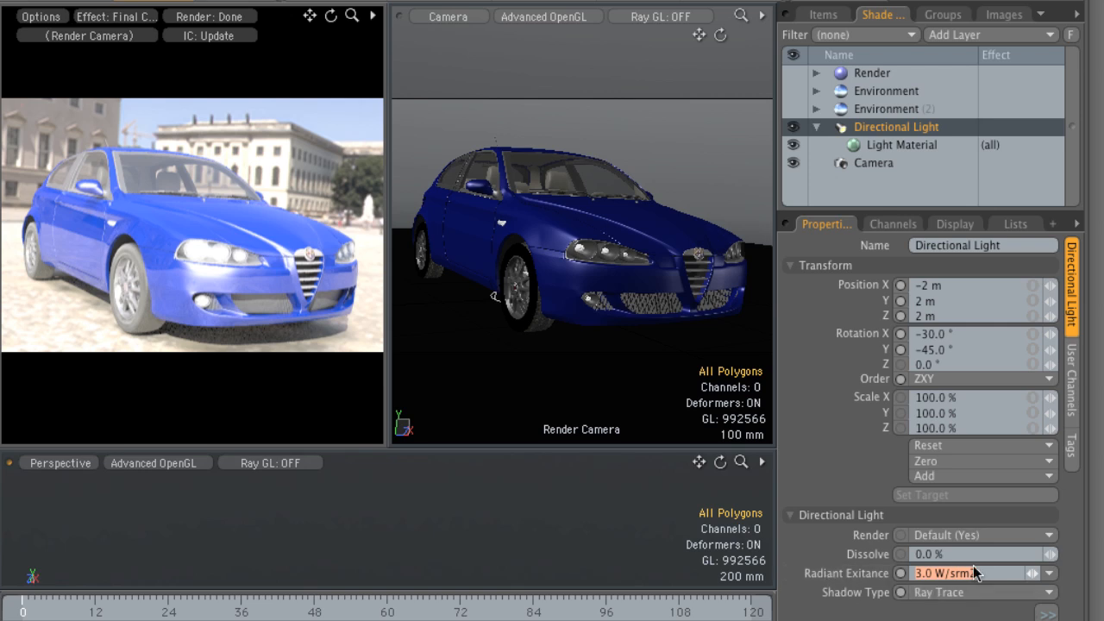
{"action": "left_click", "coordinate": [962, 593]}
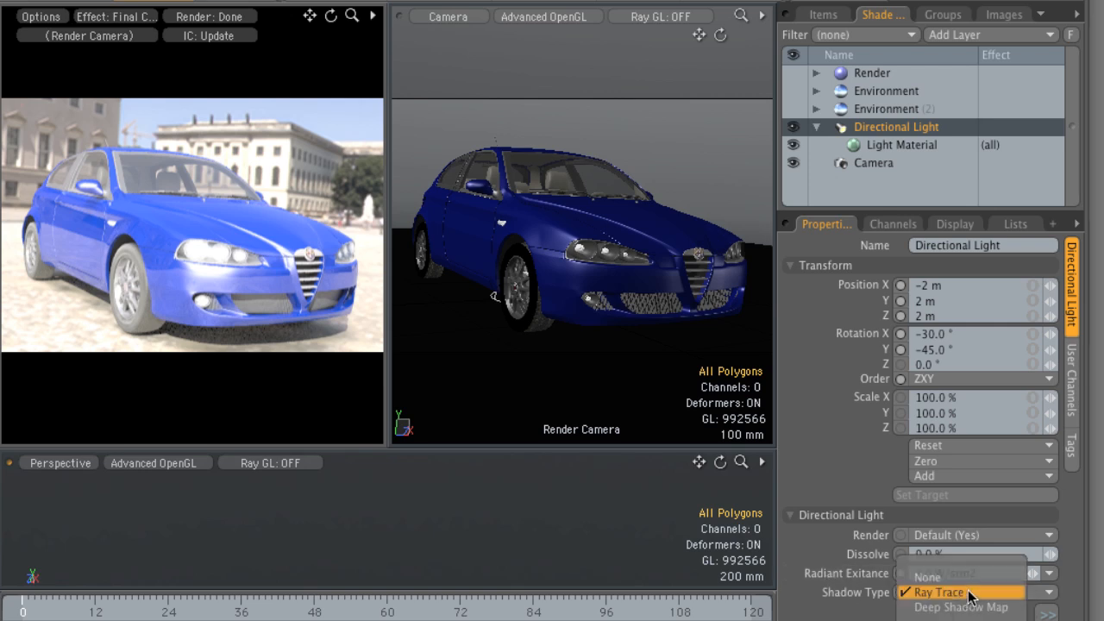
{"action": "left_click", "coordinate": [852, 558]}
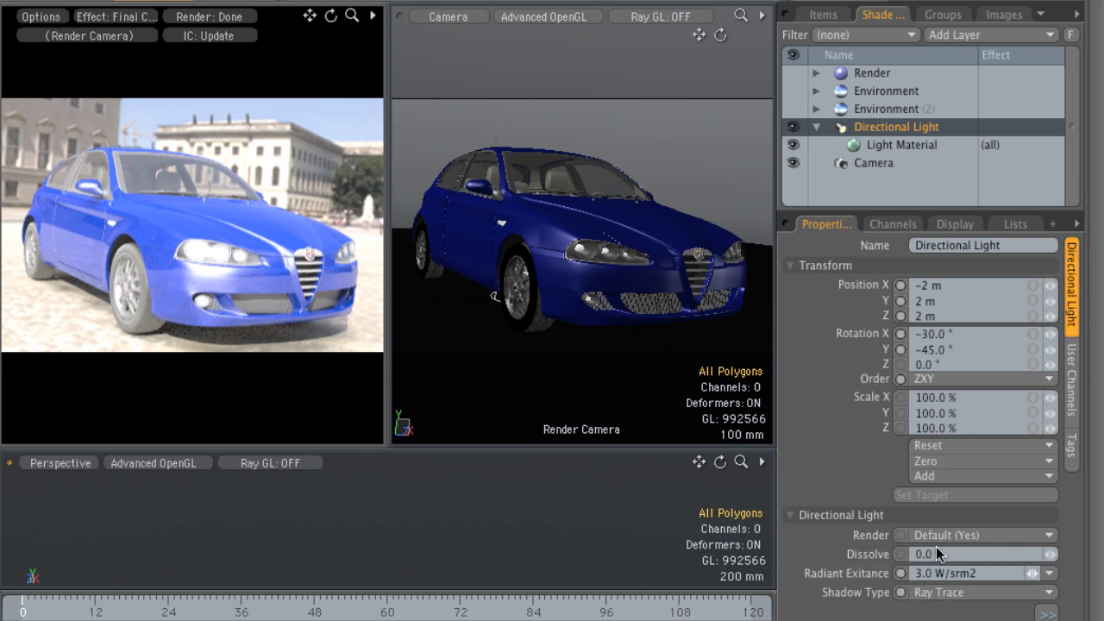
{"action": "left_click", "coordinate": [1047, 614]}
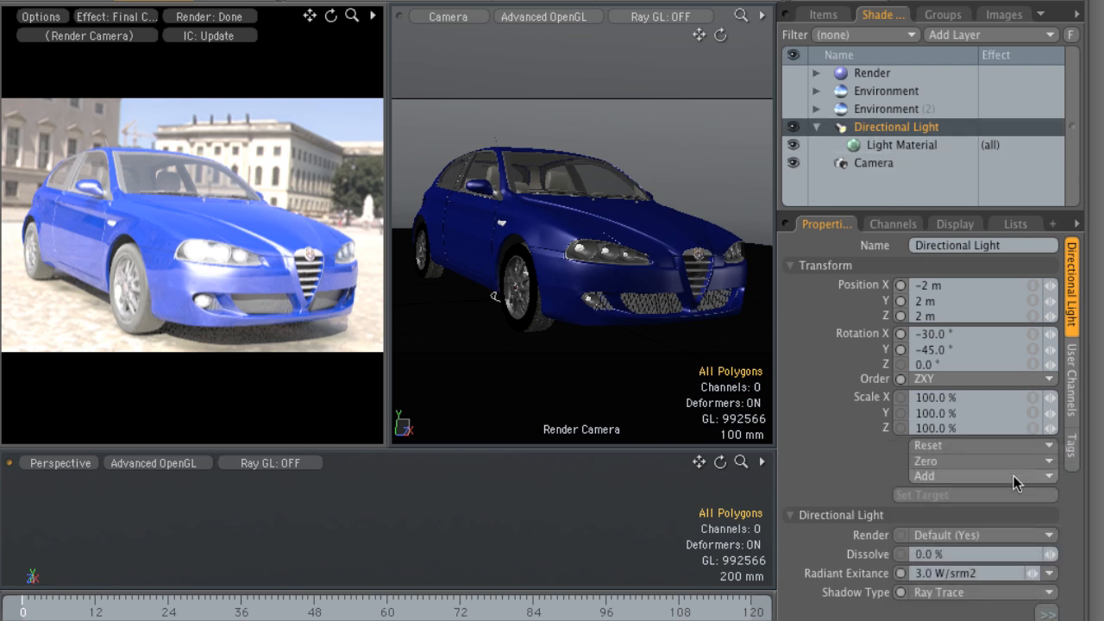
Test an orange-red color (1.0, 0.04, 0.0) on the Directional Light's Light Material, and set it to pale yellow (1.0, 0.98, 0.78)
{"action": "left_click", "coordinate": [890, 144]}
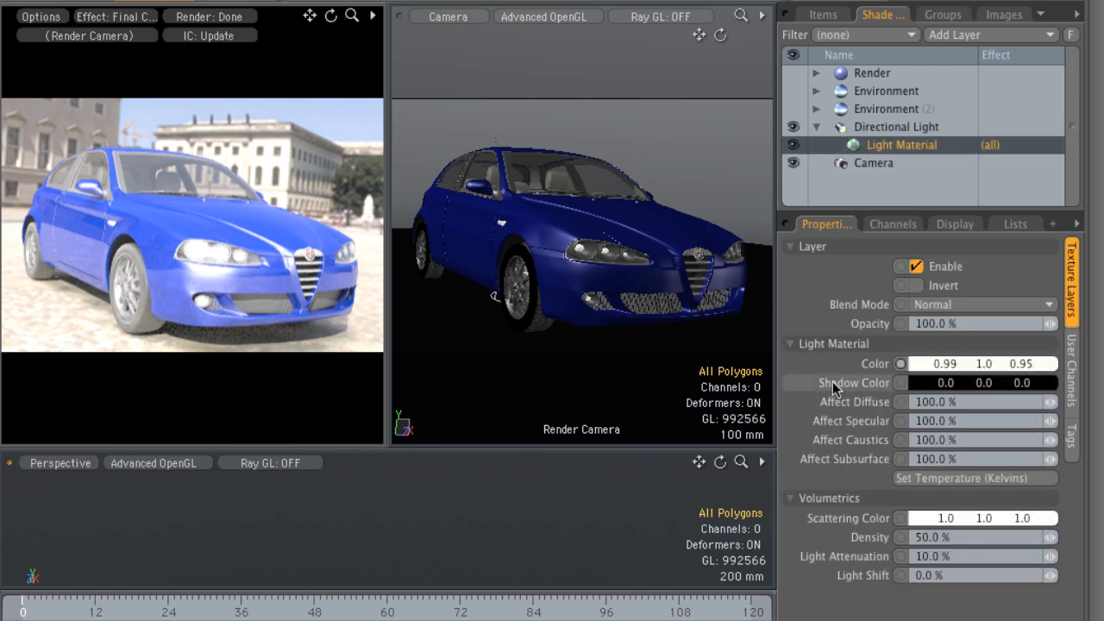
{"action": "left_click", "coordinate": [910, 370]}
{"action": "mouse_move", "coordinate": [818, 252]}
{"action": "left_mouse_down"}
{"action": "mouse_move", "coordinate": [937, 239]}
{"action": "mouse_move", "coordinate": [936, 224]}
{"action": "left_mouse_up"}
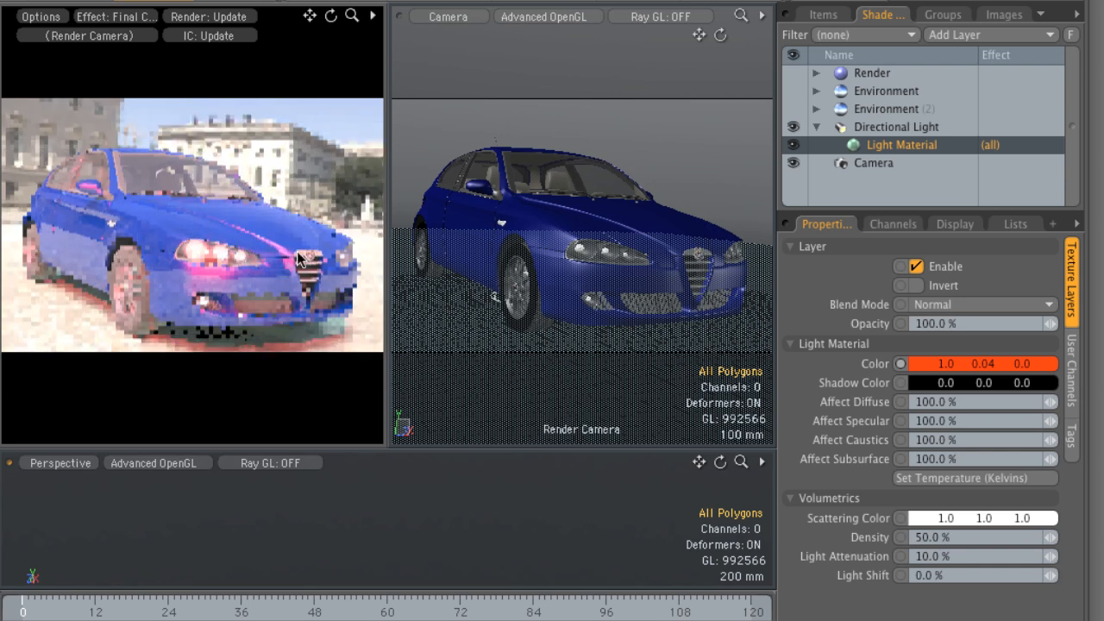
{"action": "left_click", "coordinate": [941, 364]}
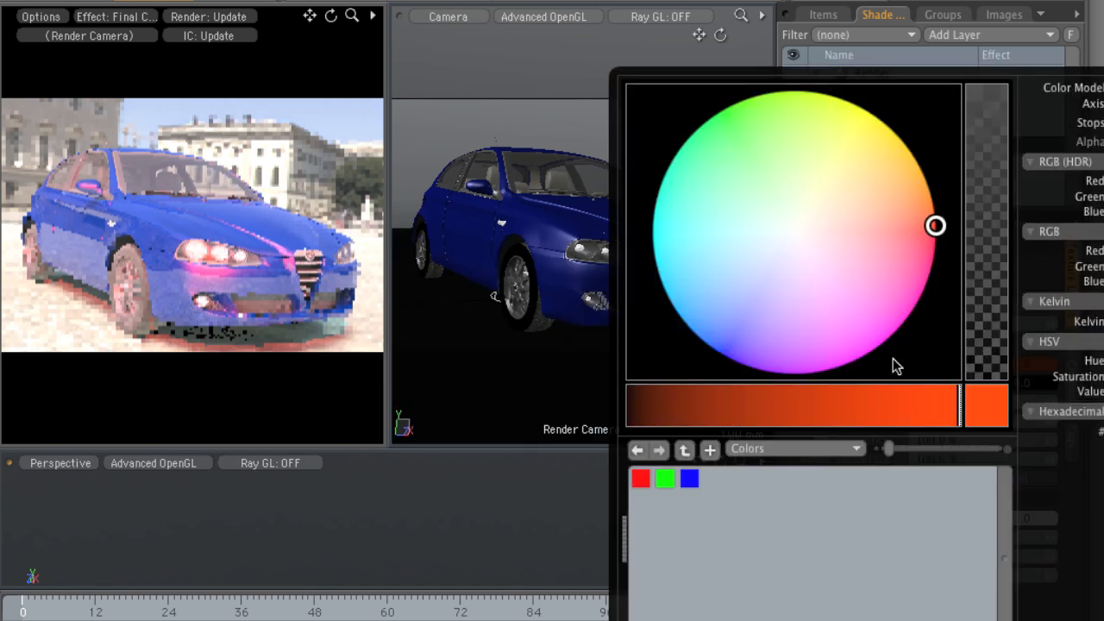
{"action": "left_click_drag", "start_coordinate": [815, 250], "coordinate": [811, 208]}
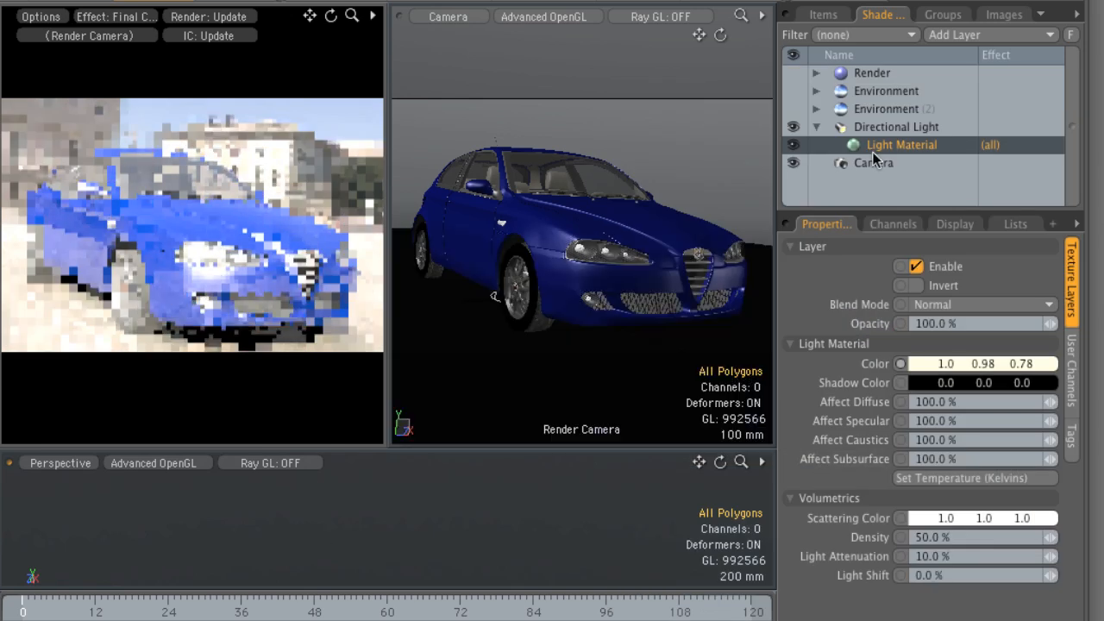
{"action": "left_click", "coordinate": [816, 127]}
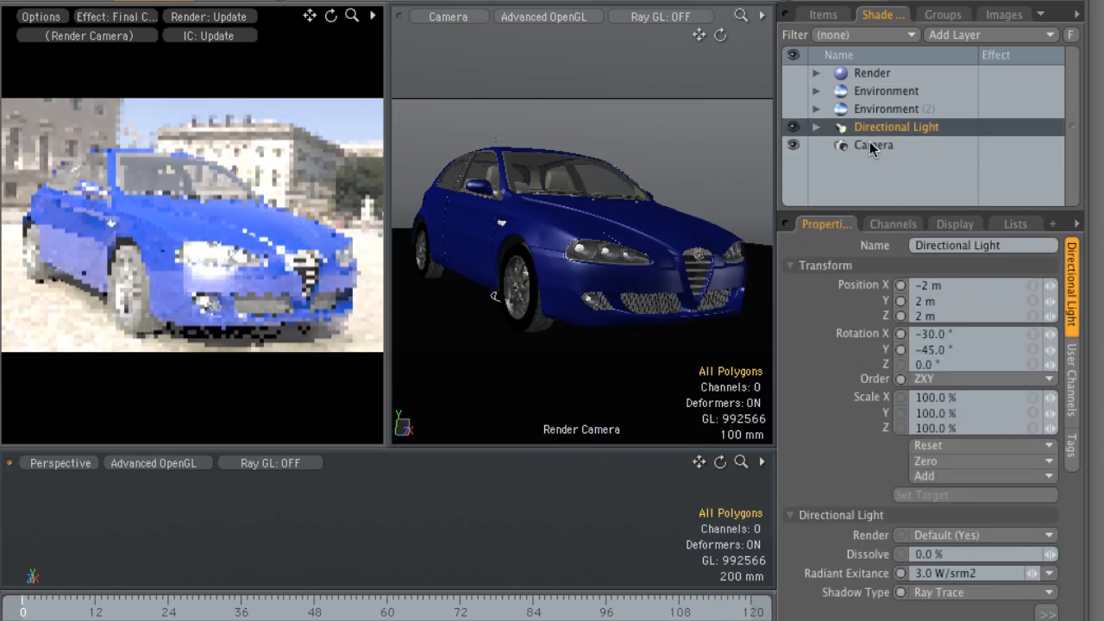
Review the Camera's position, focal length and angle of view, and expand the Render item's layers again
{"action": "left_click", "coordinate": [869, 145]}
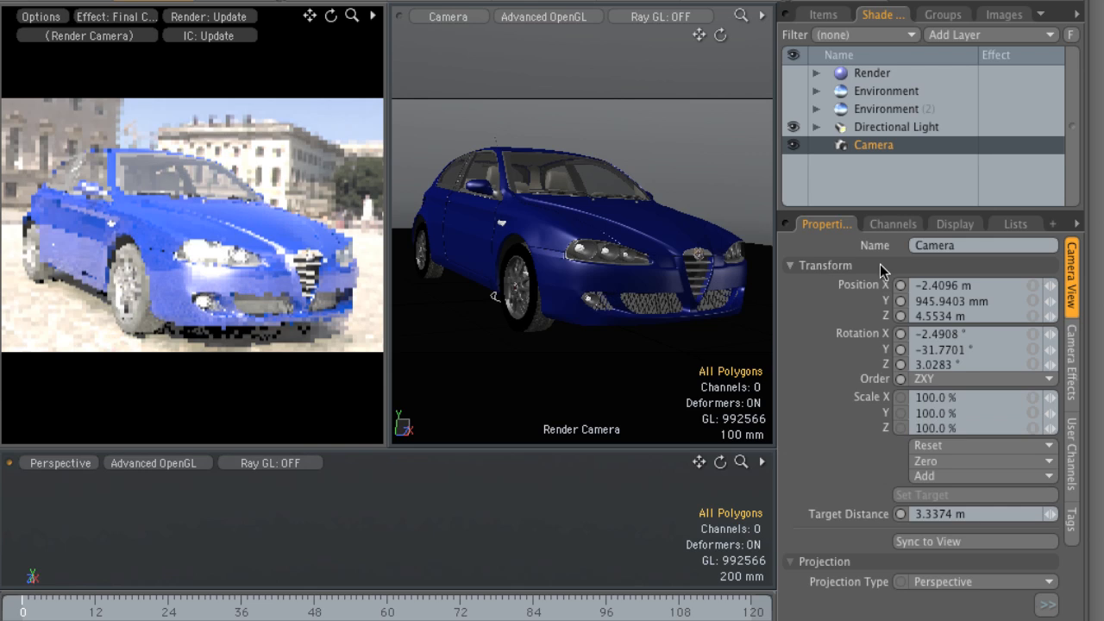
{"action": "left_click", "coordinate": [949, 285]}
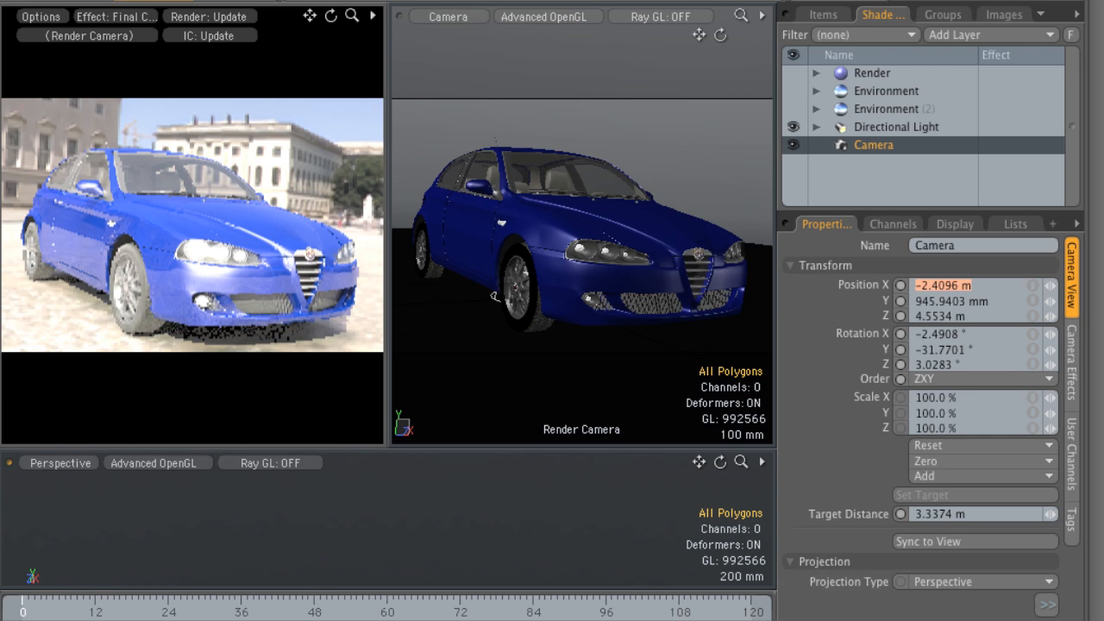
{"action": "left_click", "coordinate": [1046, 604]}
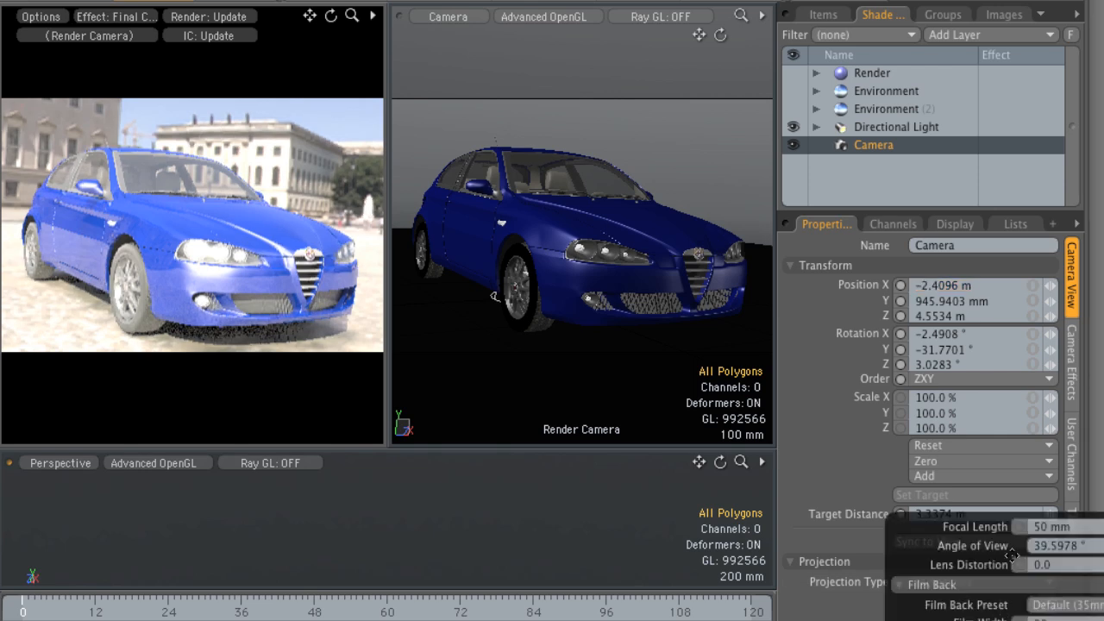
{"action": "left_click", "coordinate": [1081, 526]}
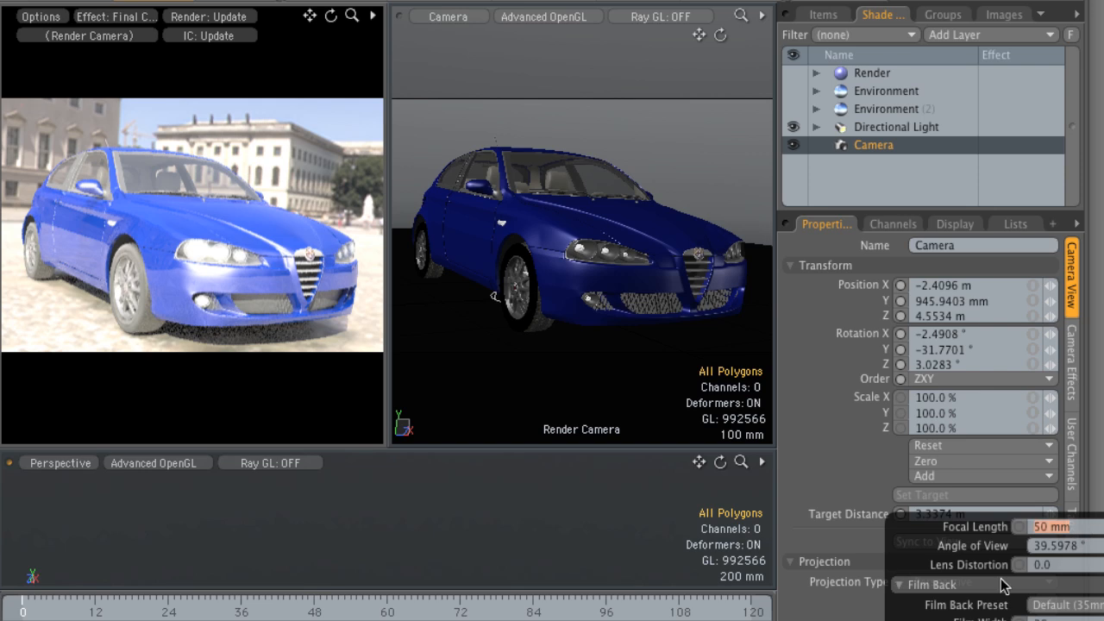
{"action": "left_click", "coordinate": [1028, 545]}
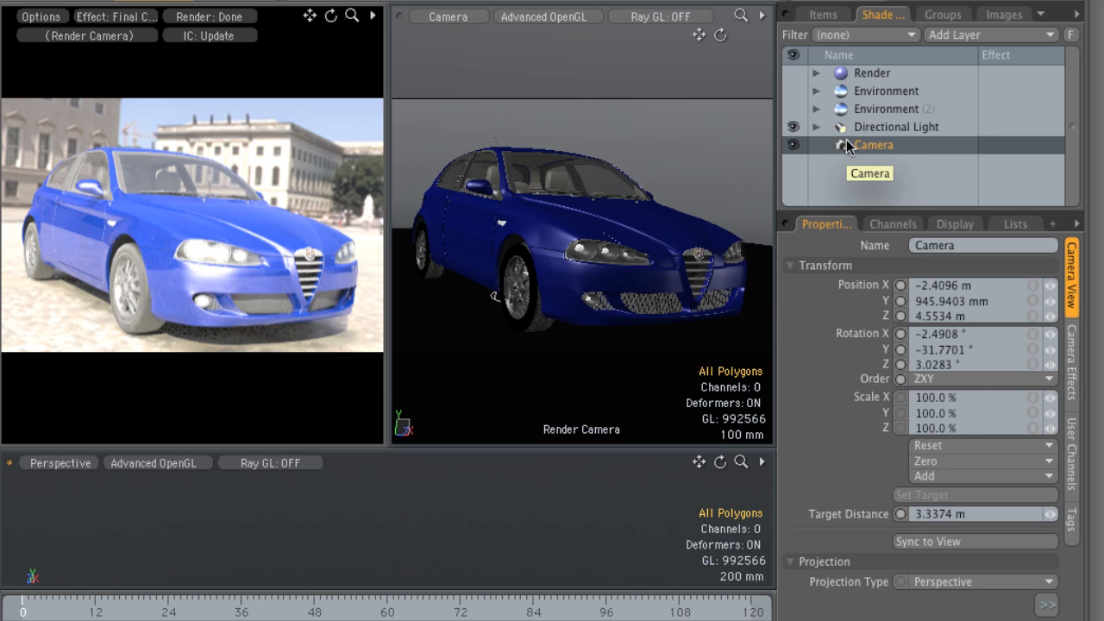
{"action": "left_click", "coordinate": [862, 76]}
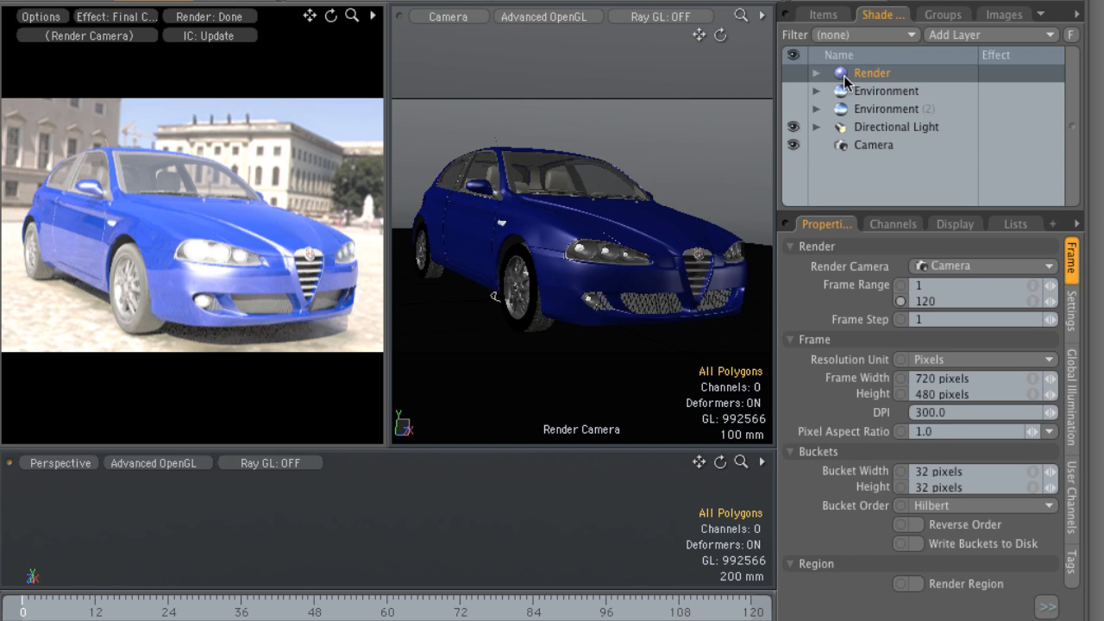
{"action": "left_click", "coordinate": [816, 73]}
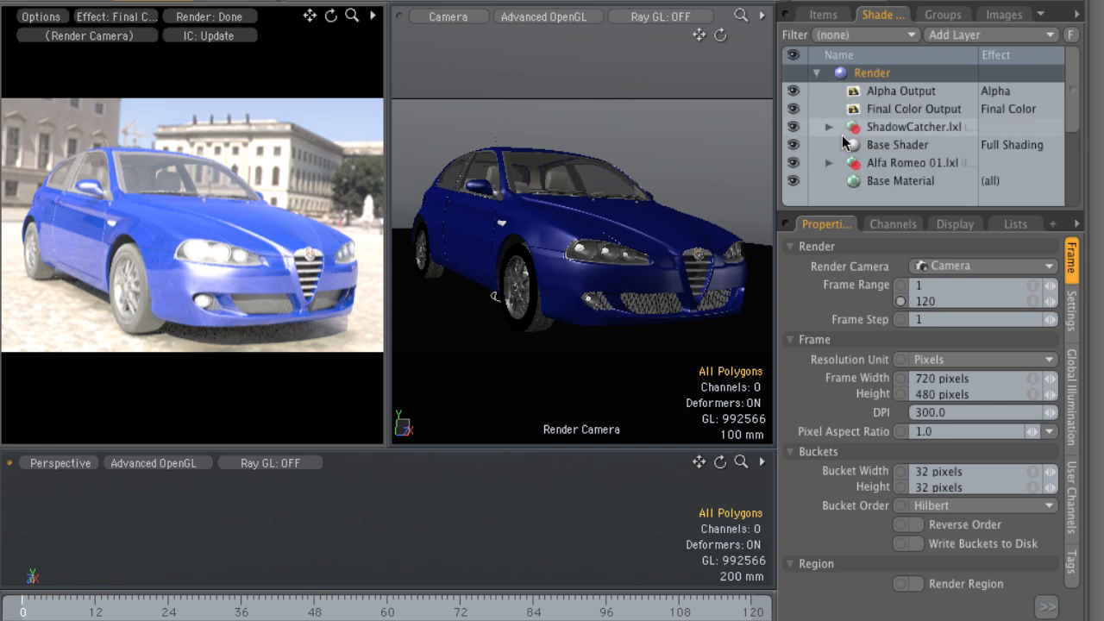